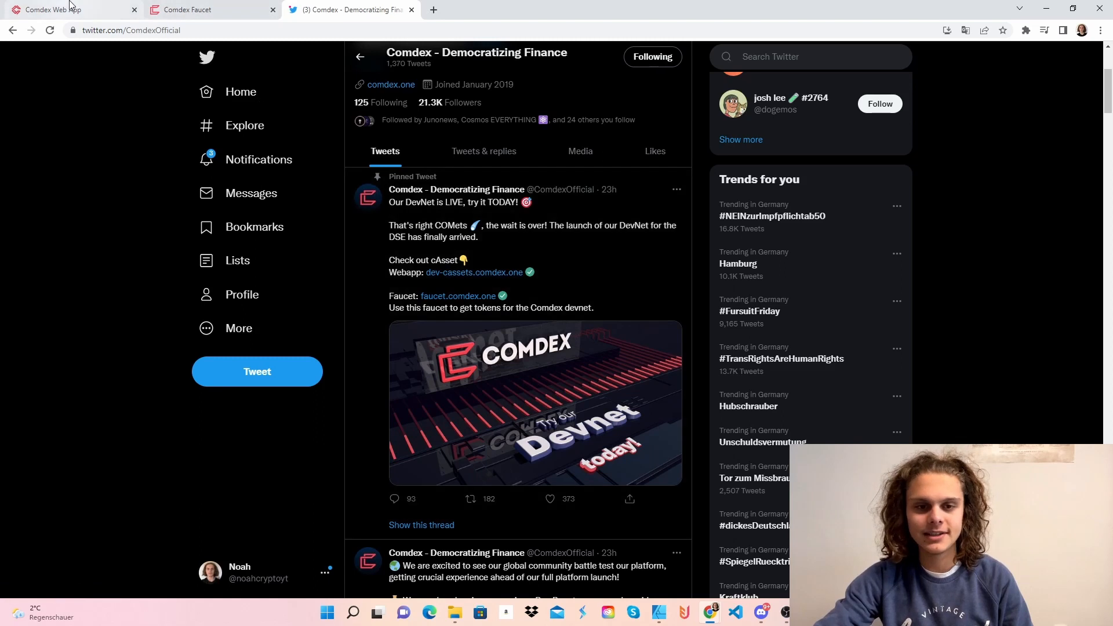
# Connect the Keplr wallet to the Comdex cAsset web app and approve its connection request for test-1
pyautogui.click(87, 10)
pyautogui.click(1069, 64)
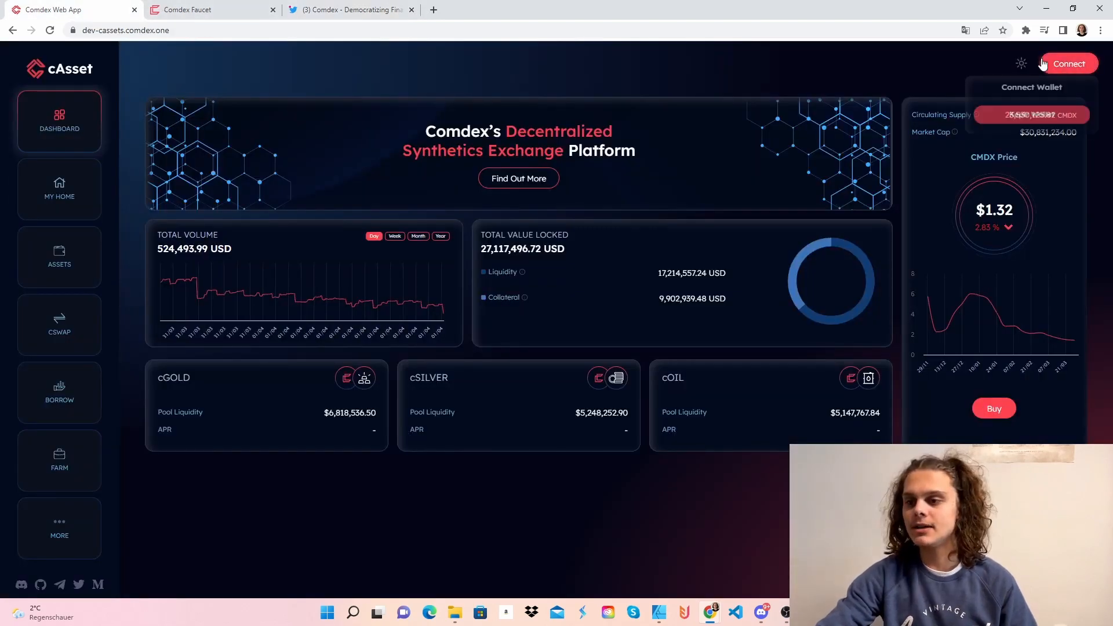
pyautogui.click(1027, 116)
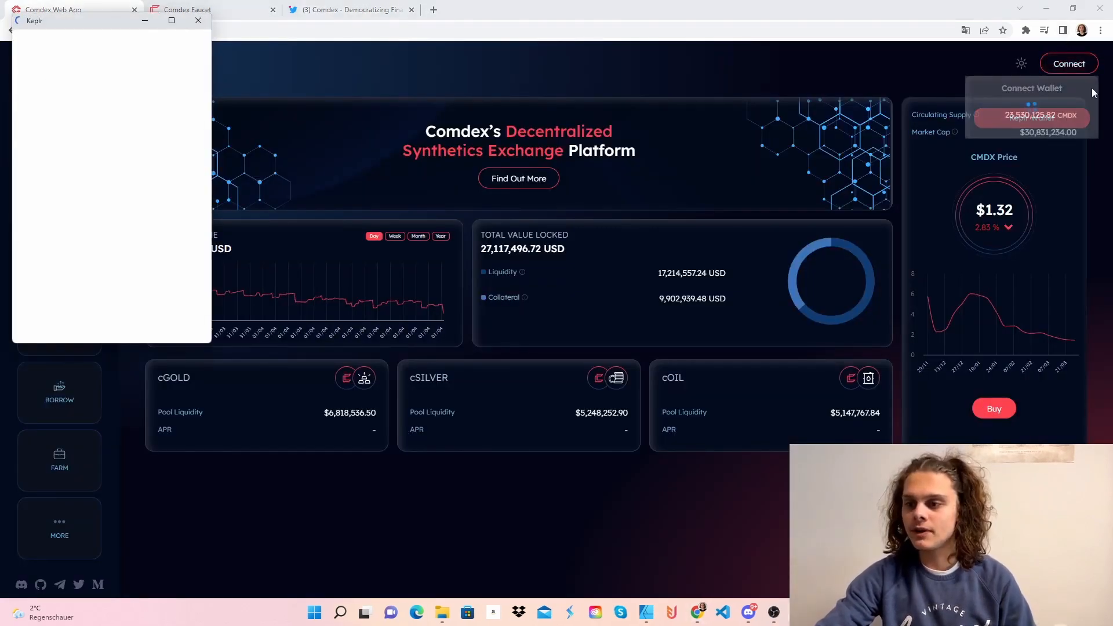
pyautogui.click(191, 347)
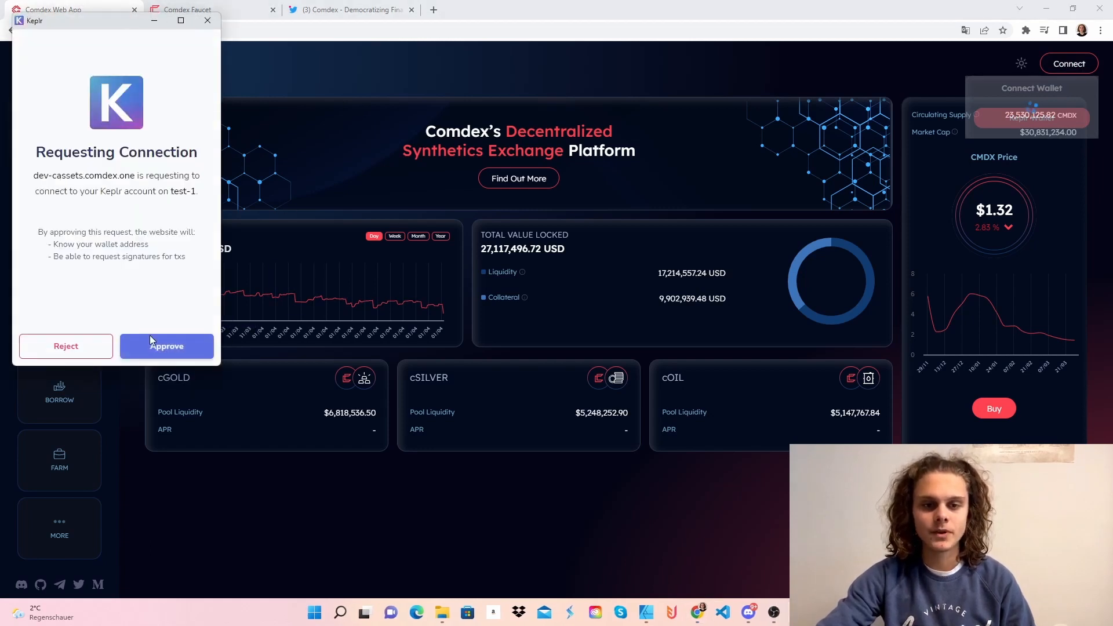
pyautogui.click(165, 347)
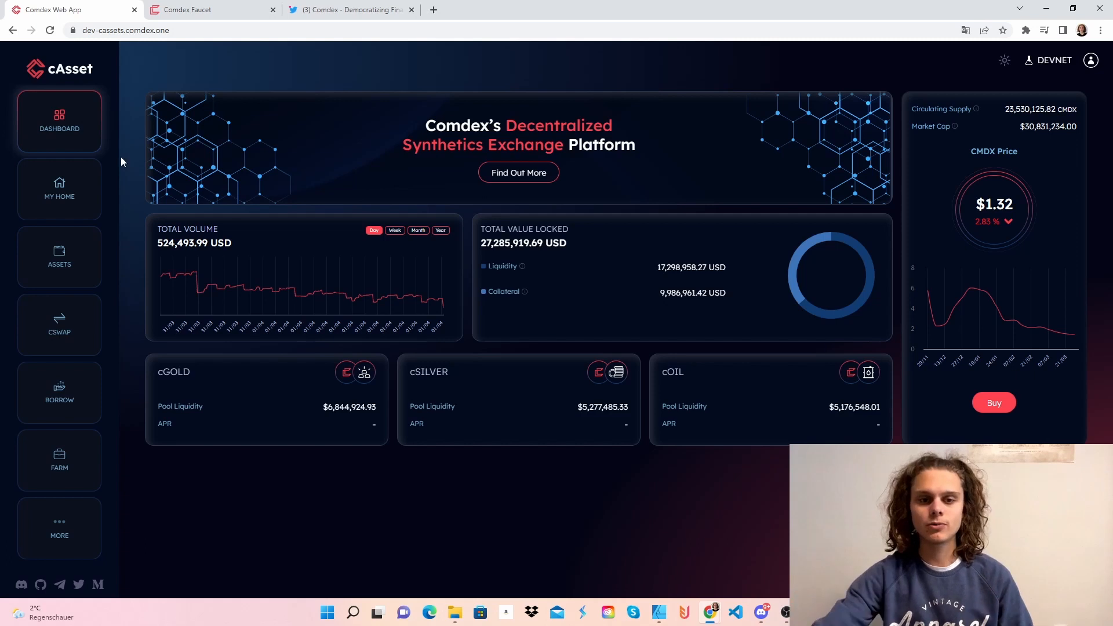
# Switch to the Comdex Faucet page and copy the Comdex Test Chain address from the Keplr wallet
pyautogui.click(191, 10)
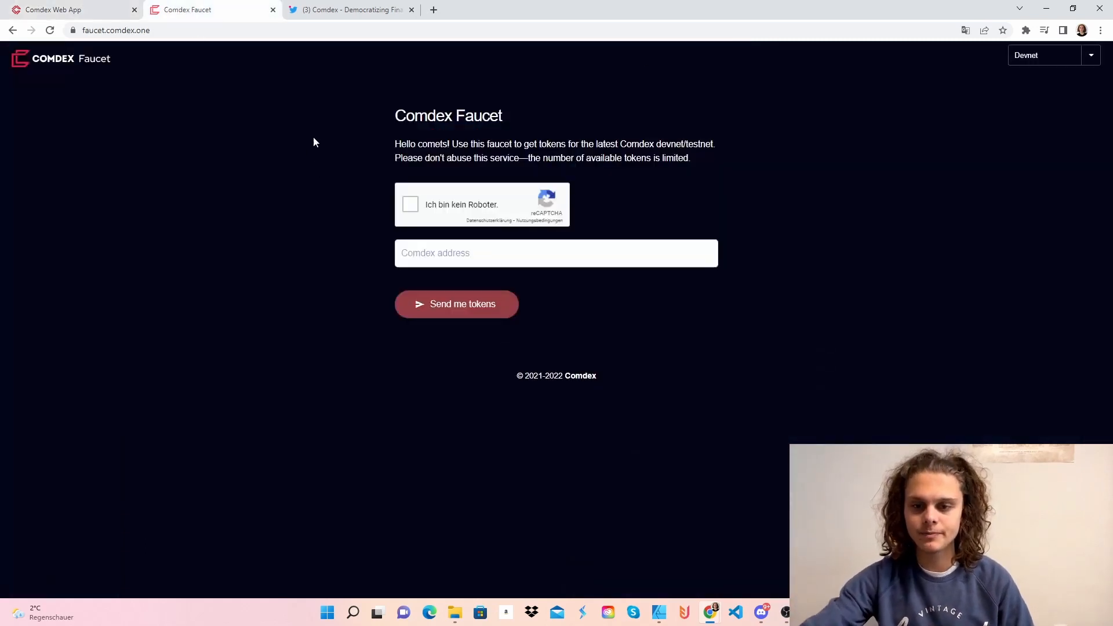
pyautogui.click(1026, 30)
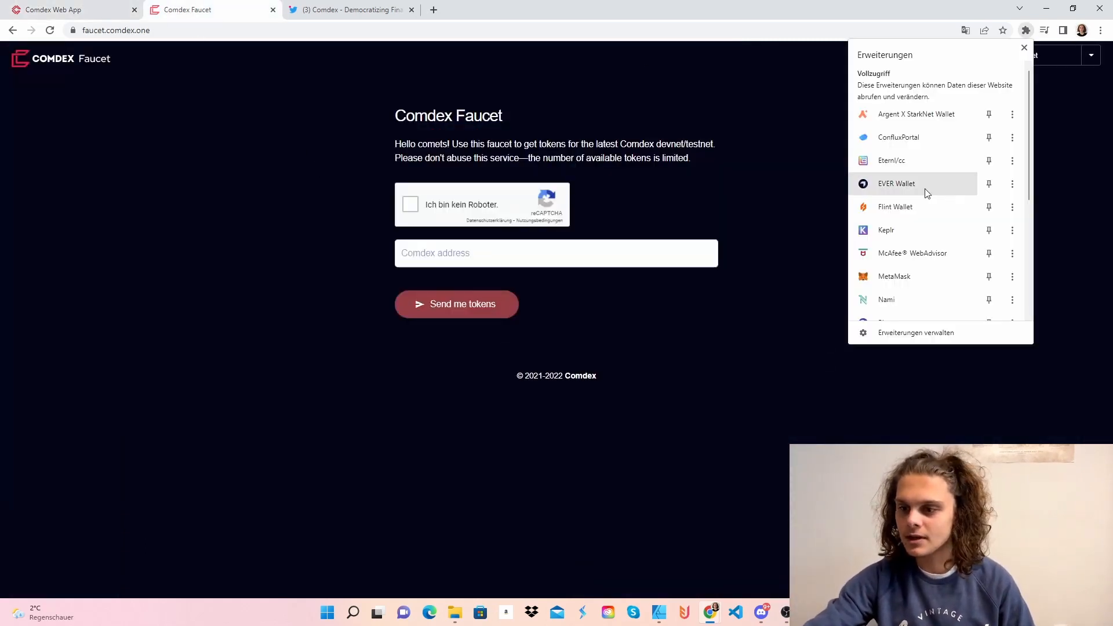
pyautogui.click(923, 221)
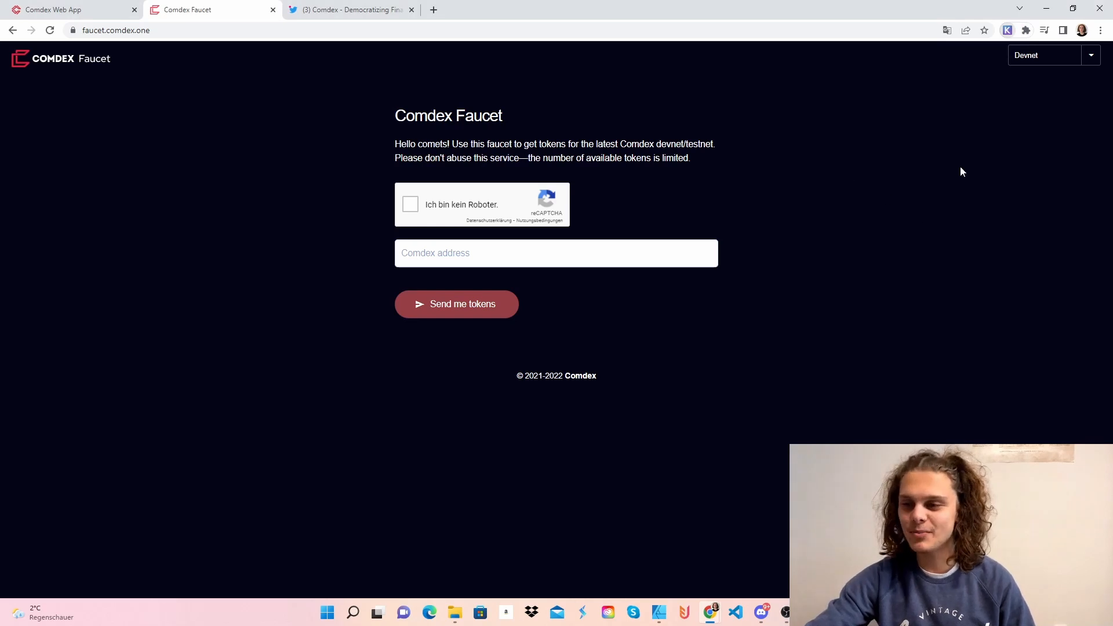
pyautogui.click(1008, 30)
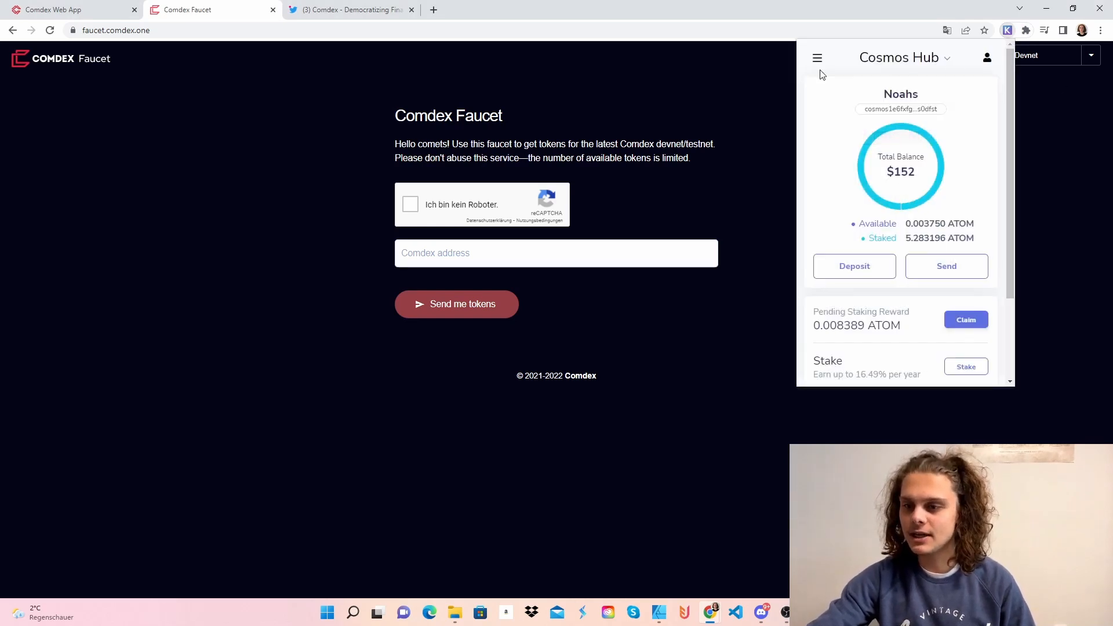
pyautogui.click(892, 58)
pyautogui.scroll(-8, 890, 154)
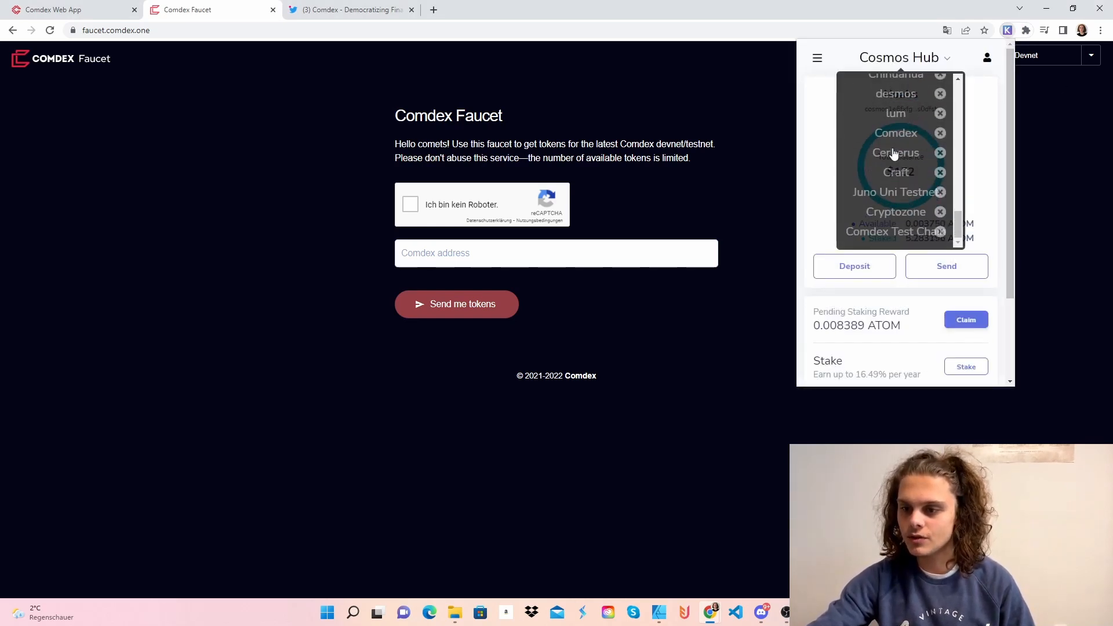
pyautogui.click(889, 232)
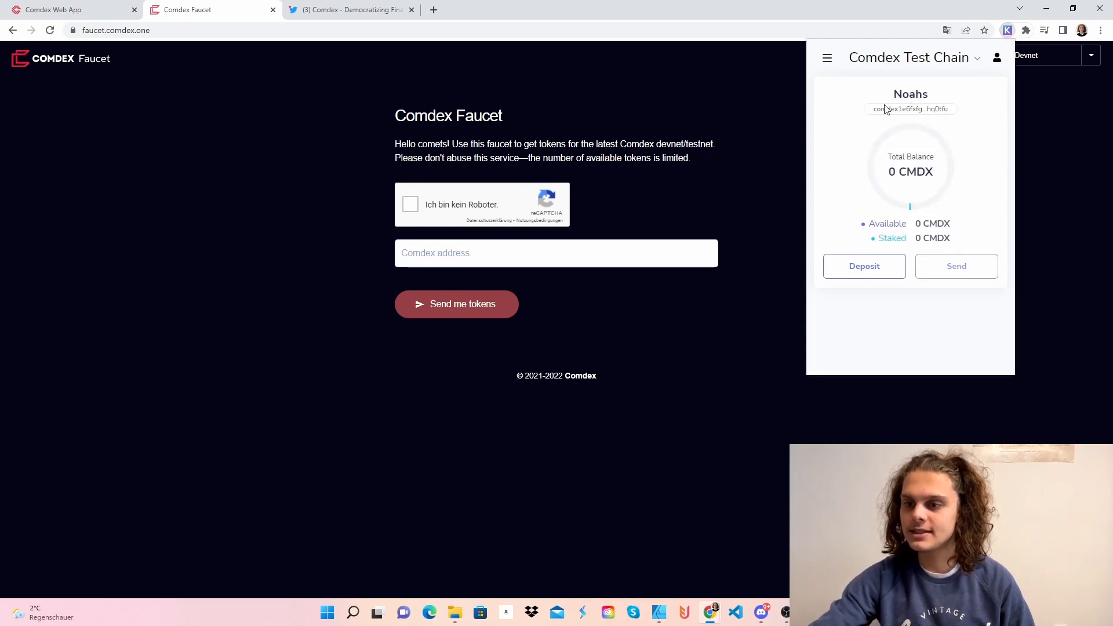
pyautogui.click(914, 110)
# Fill in the copied wallet address on the faucet, complete the captcha and request the devnet tokens
pyautogui.click(582, 251)
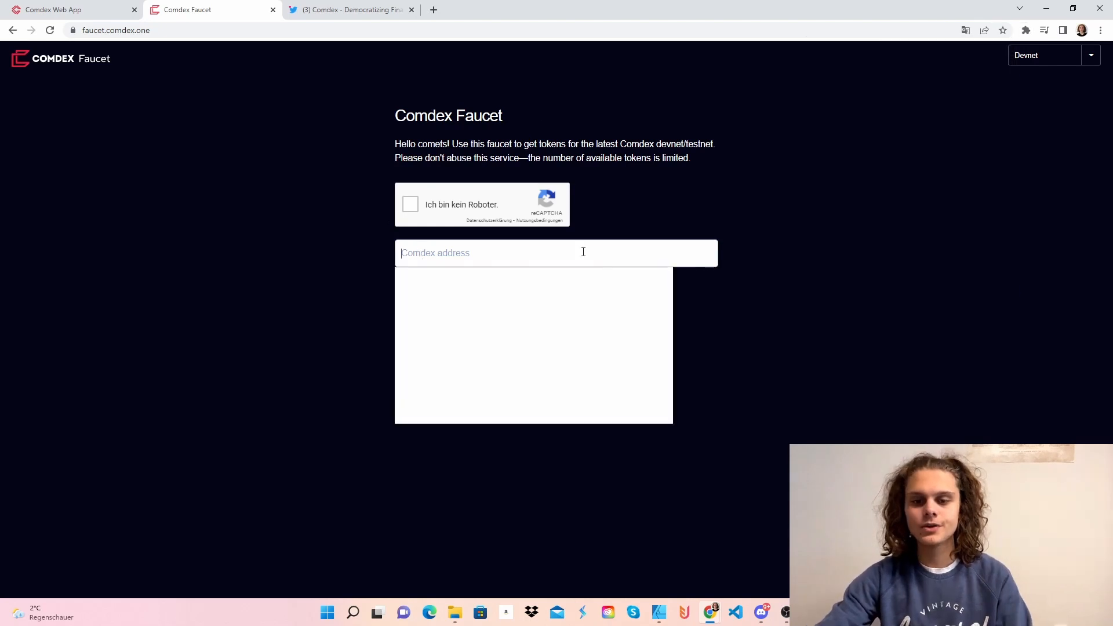
pyautogui.hotkey('ctrl', 'v')
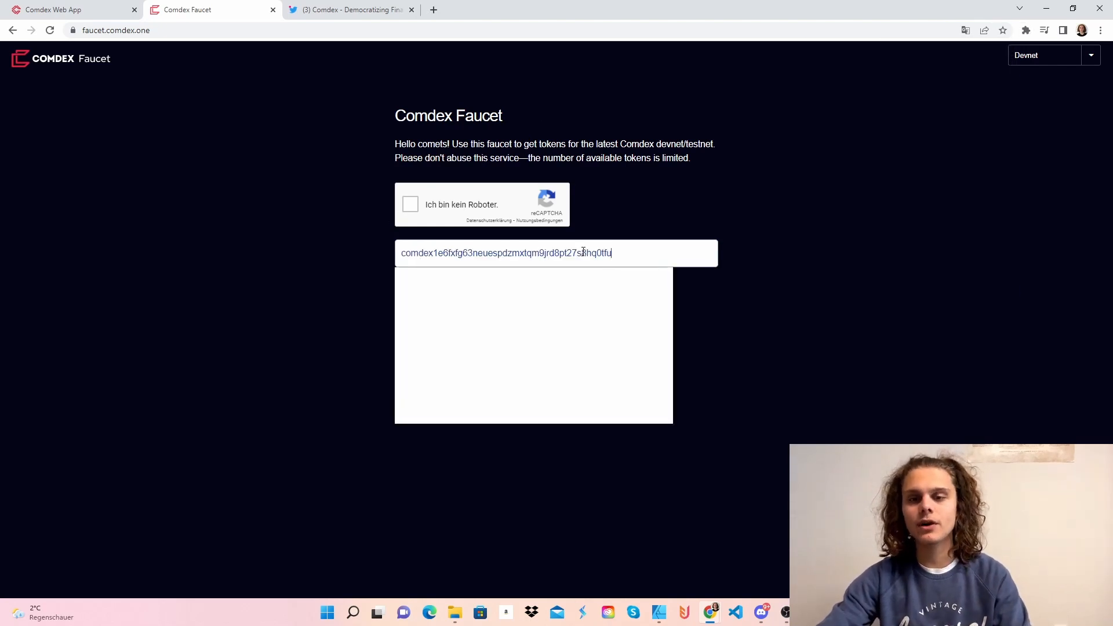
pyautogui.click(408, 209)
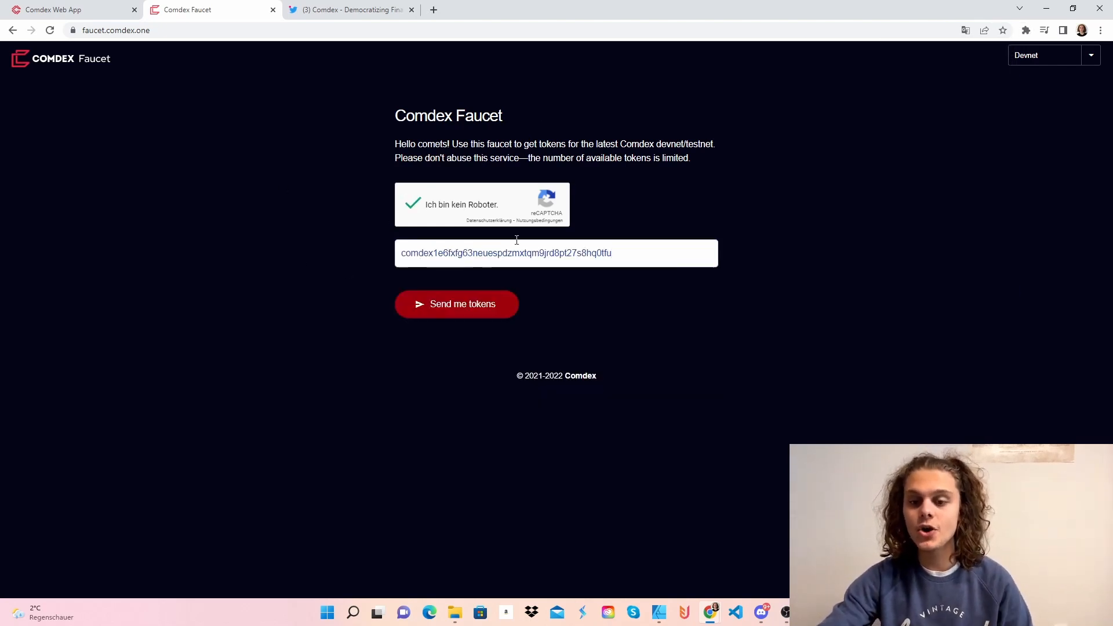
pyautogui.click(474, 306)
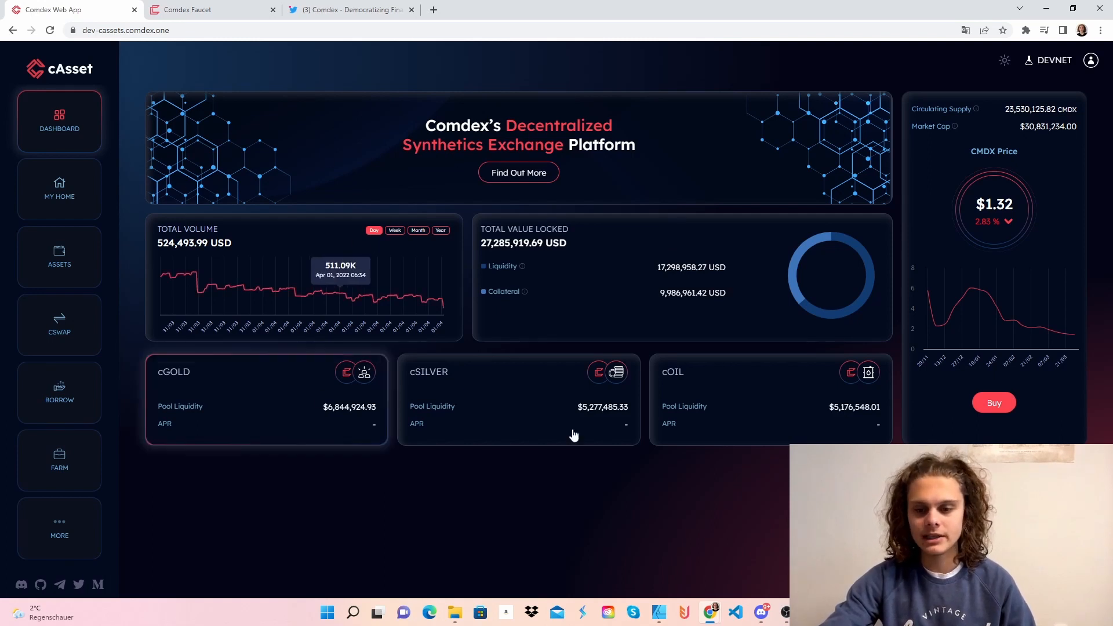
# Look through the CMDX purchase page and the cAsset My Home, Assets, Borrow and Farm pages, including the borrowable cAssets
pyautogui.click(995, 403)
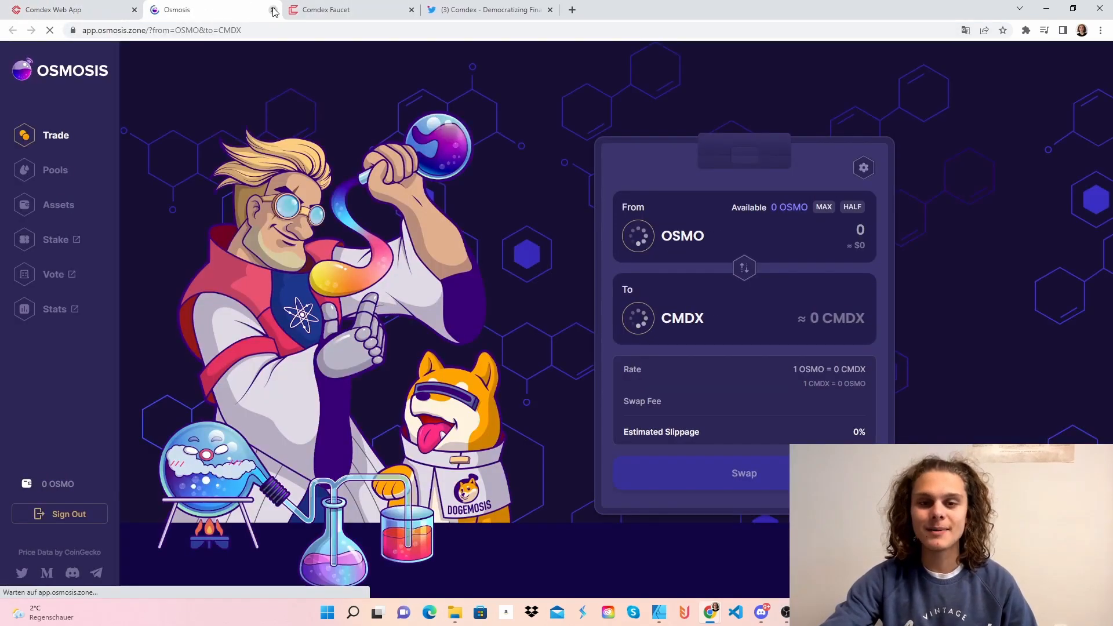
pyautogui.click(272, 10)
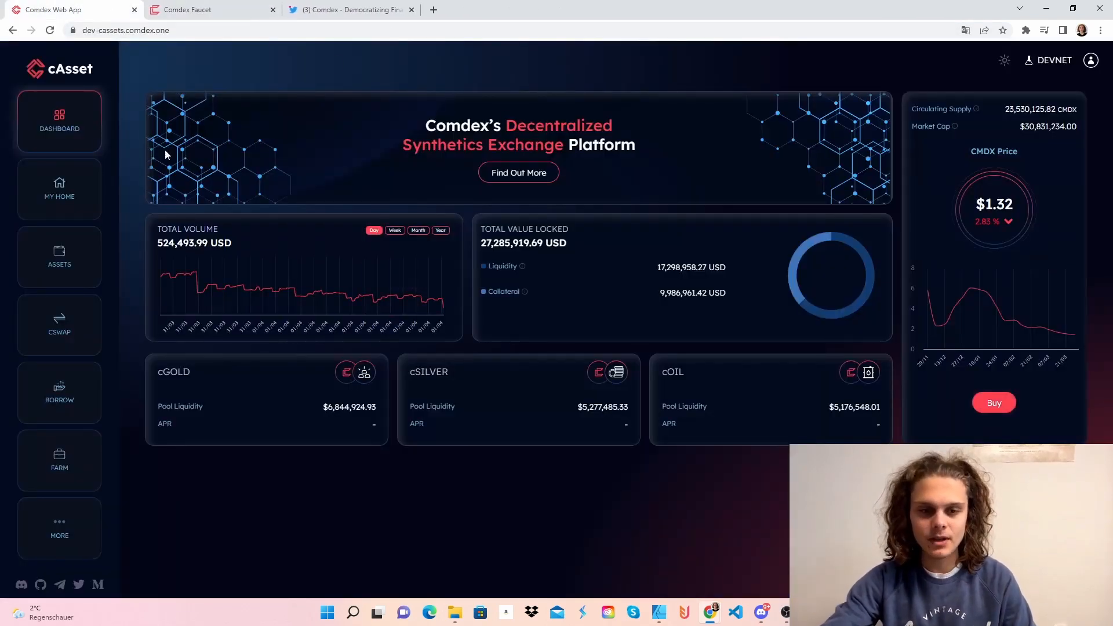
pyautogui.click(58, 185)
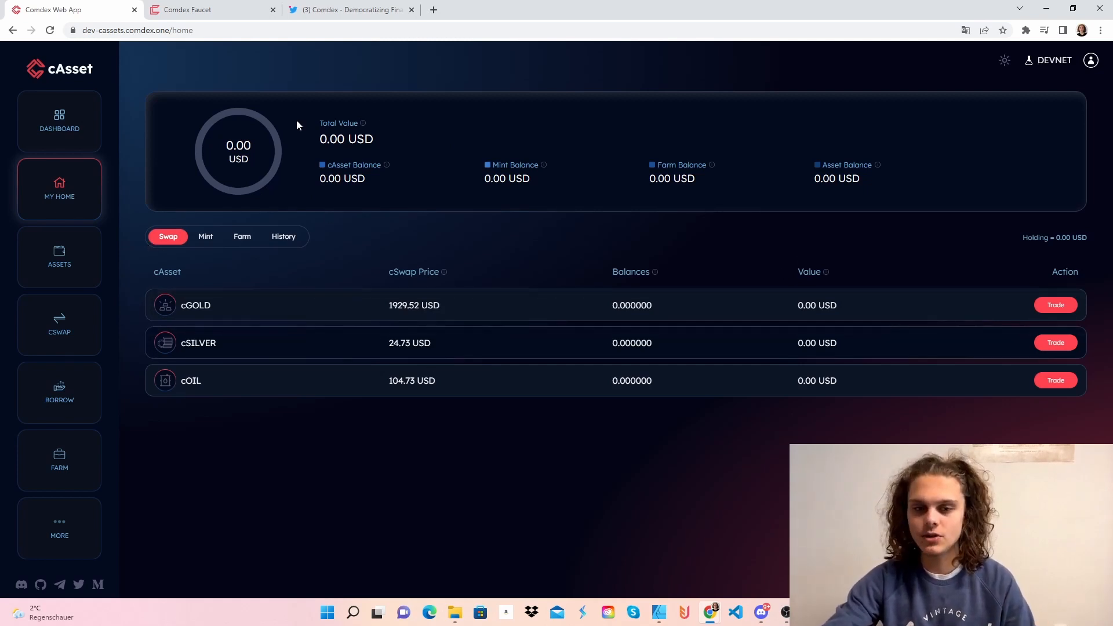
pyautogui.click(59, 257)
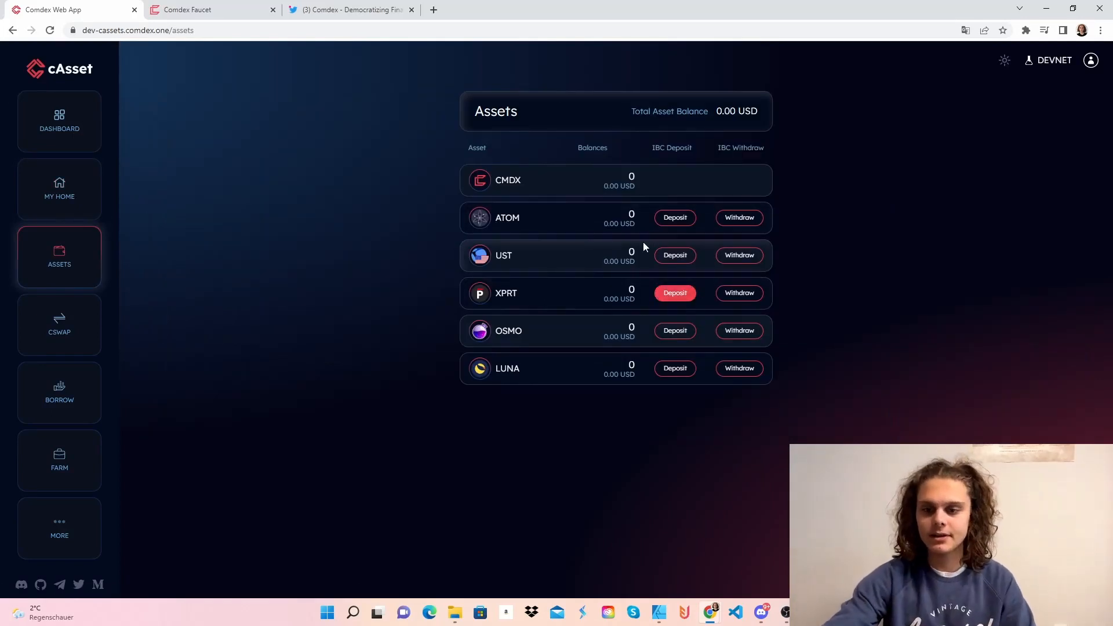
pyautogui.click(59, 393)
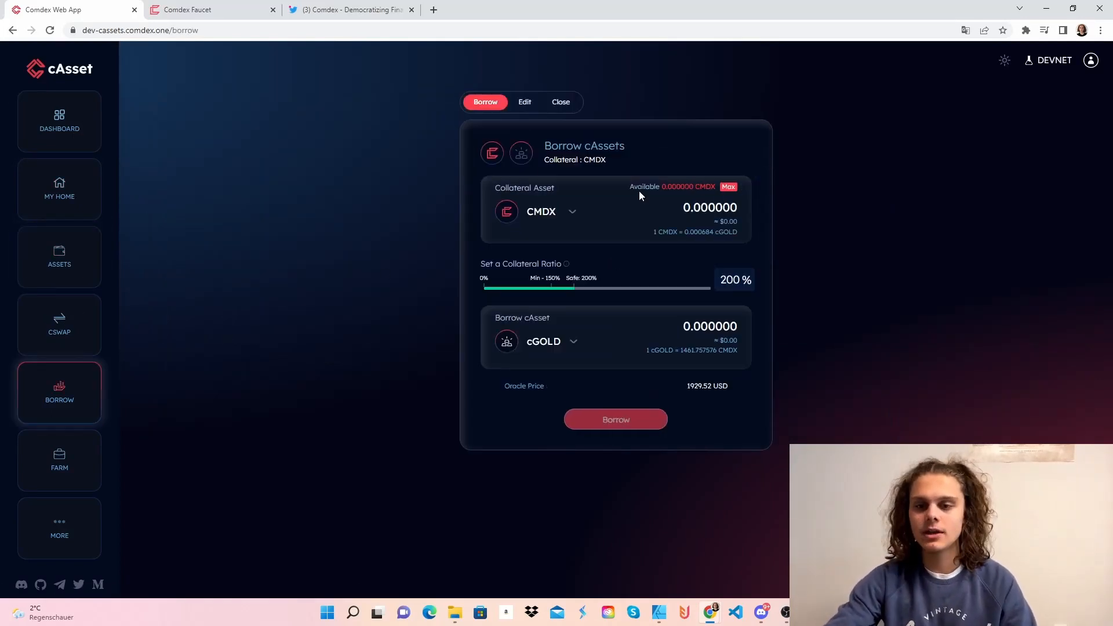
pyautogui.click(573, 342)
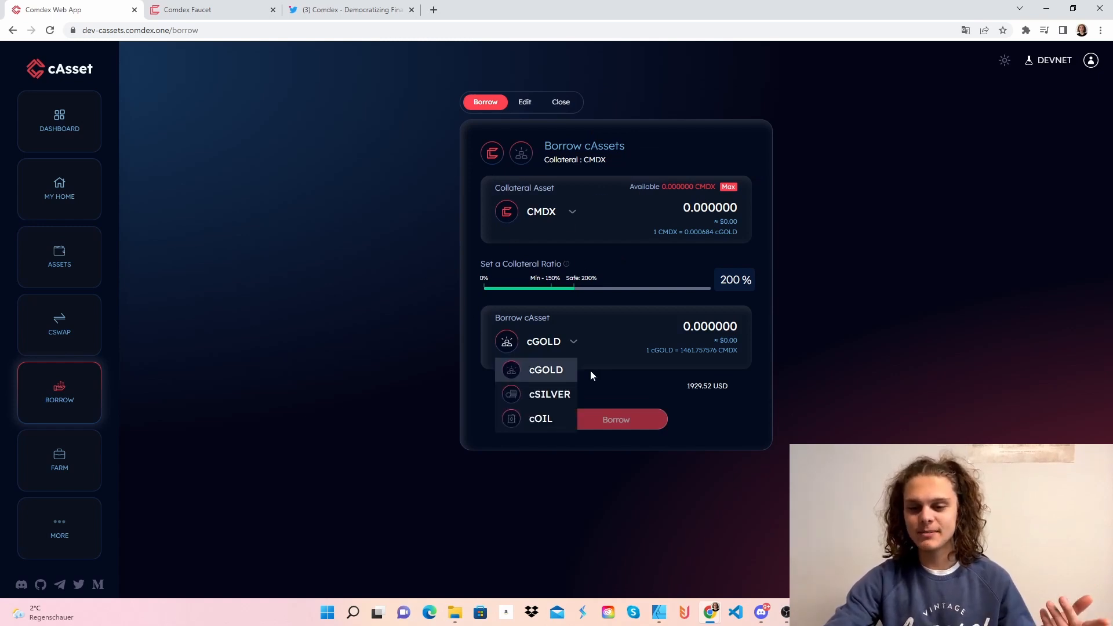
pyautogui.click(384, 284)
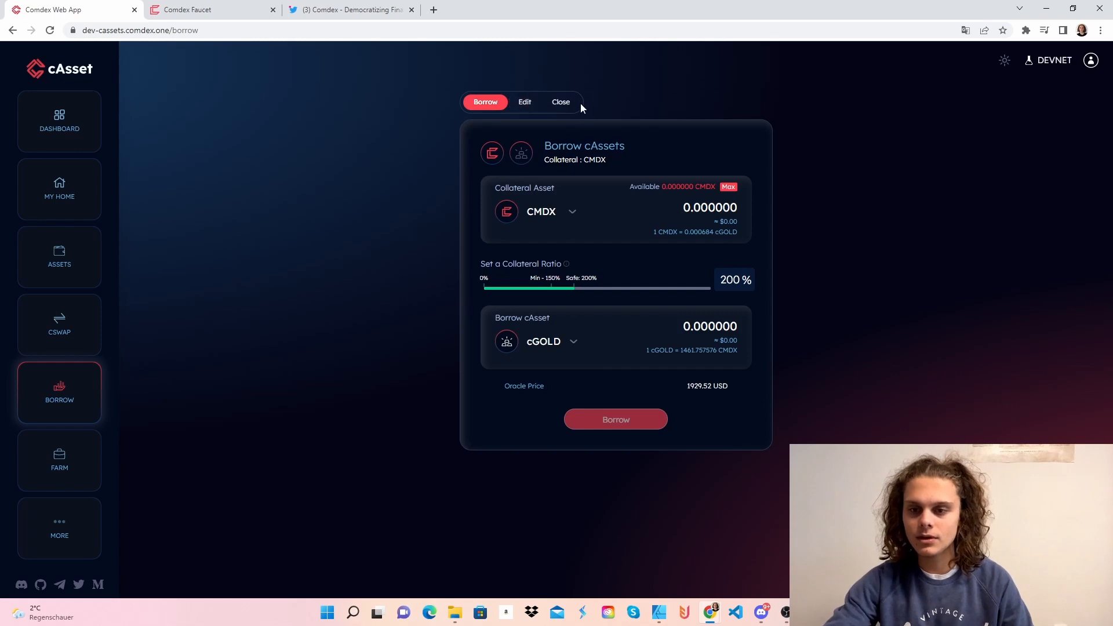
pyautogui.click(87, 449)
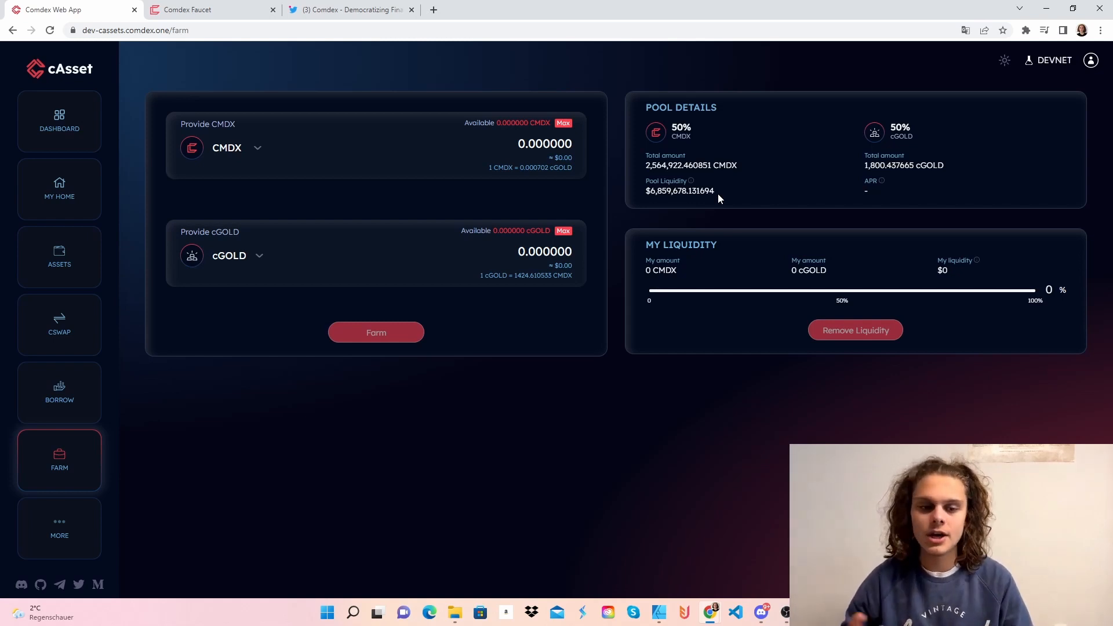
# Review the Swap, Mint, Farm and History sections of the My Home page
pyautogui.click(53, 171)
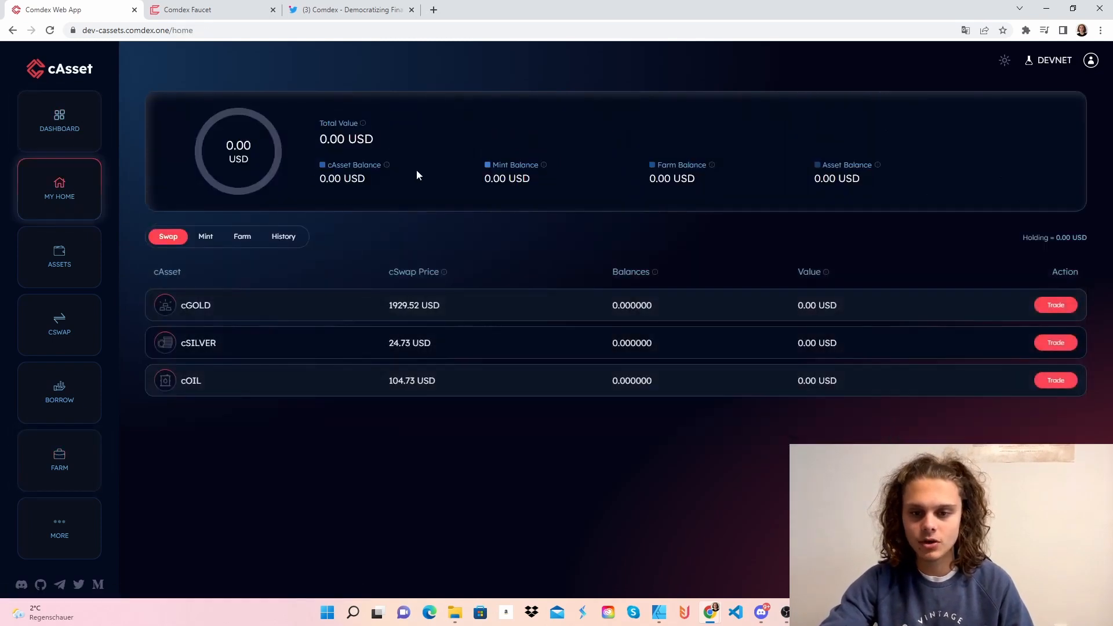
pyautogui.click(204, 238)
pyautogui.click(243, 239)
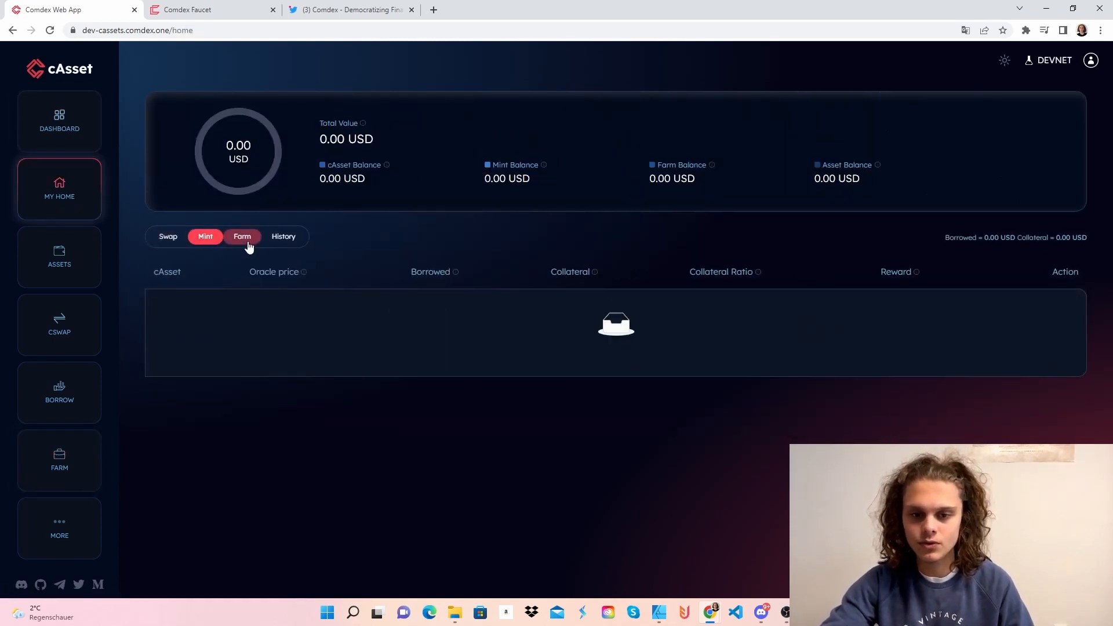
pyautogui.click(288, 239)
pyautogui.click(218, 240)
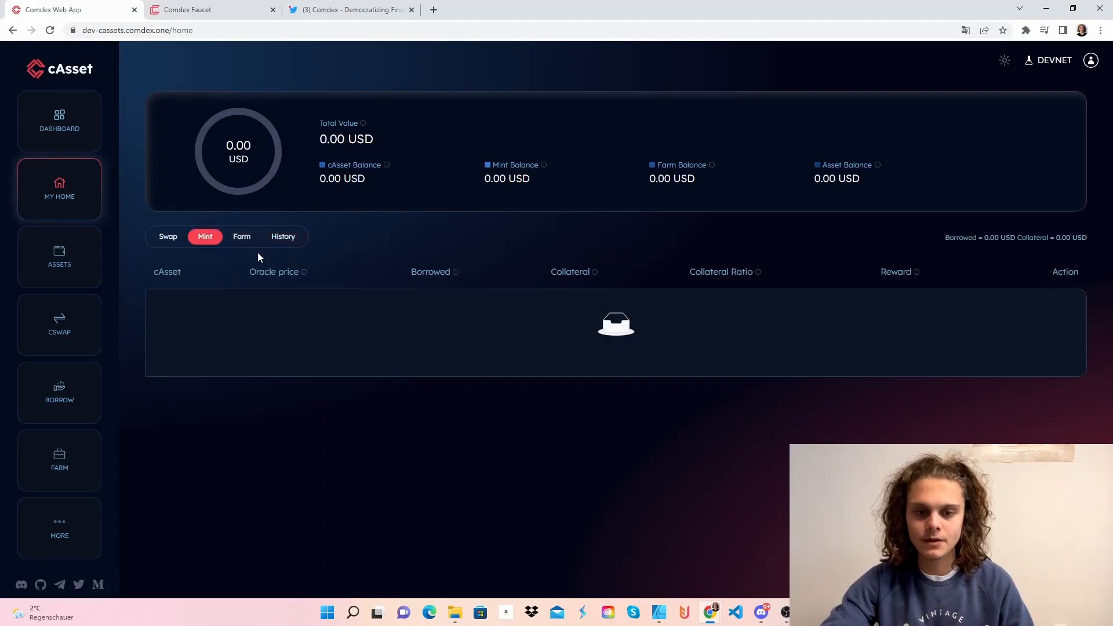
pyautogui.click(242, 238)
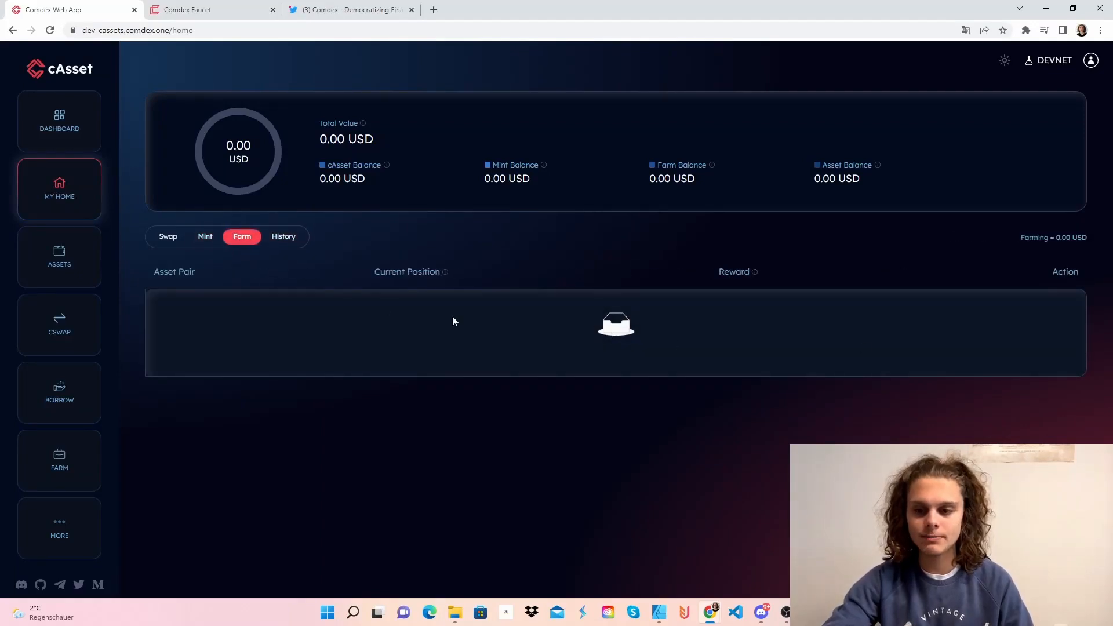
pyautogui.click(285, 238)
pyautogui.click(169, 238)
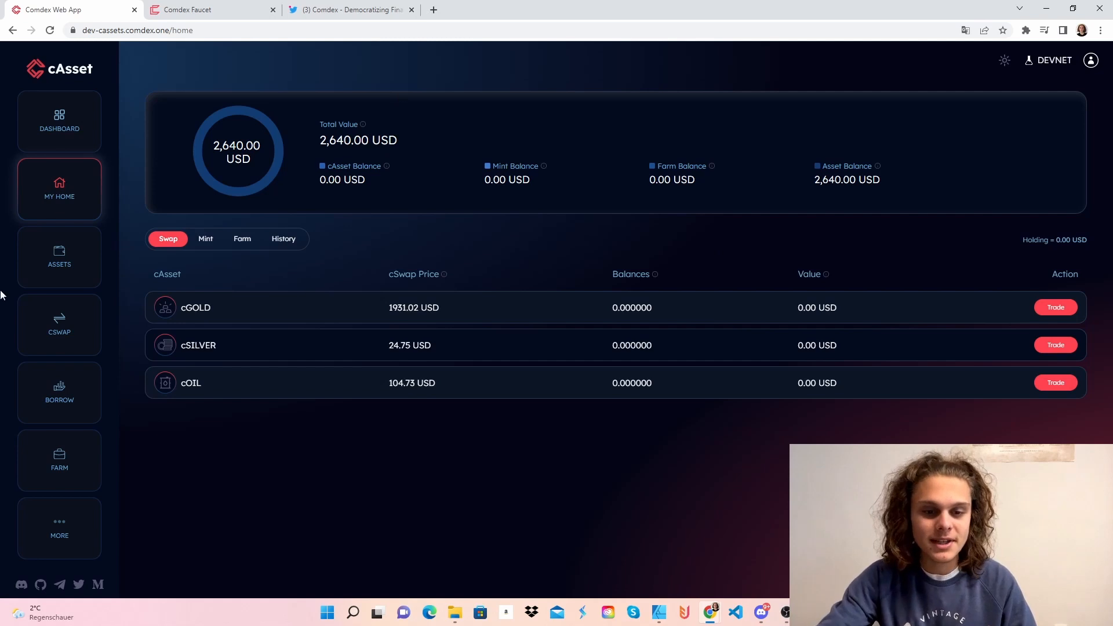
# Set up a cSwap trade of 300 CMDX to cGOLD
pyautogui.click(56, 254)
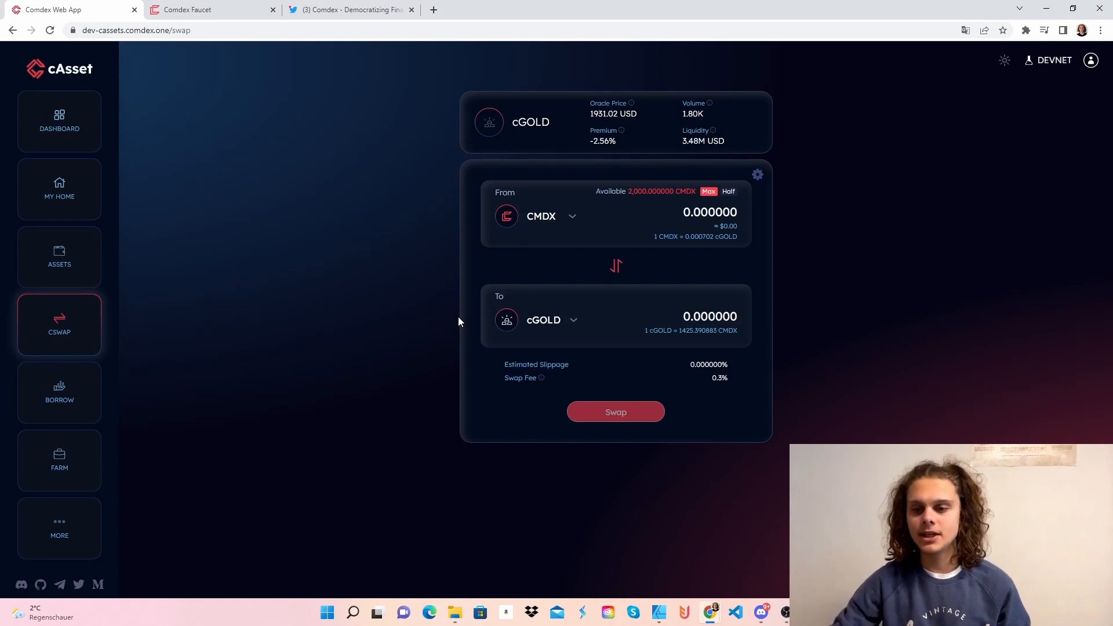
pyautogui.click(693, 216)
pyautogui.write('2')
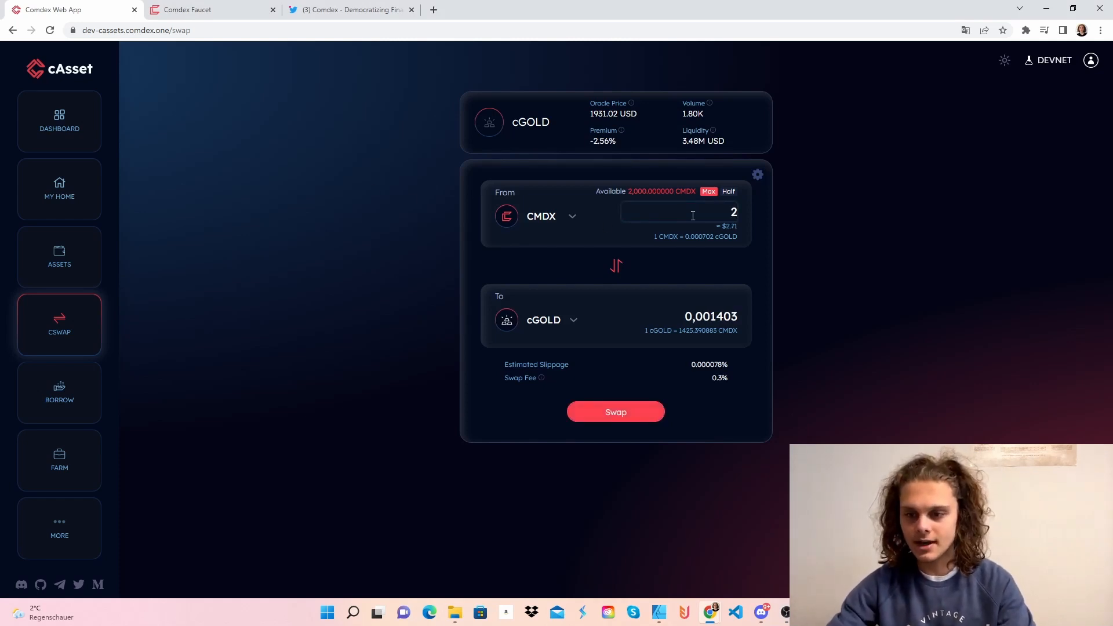
pyautogui.press('BackSpace')
pyautogui.write('300')
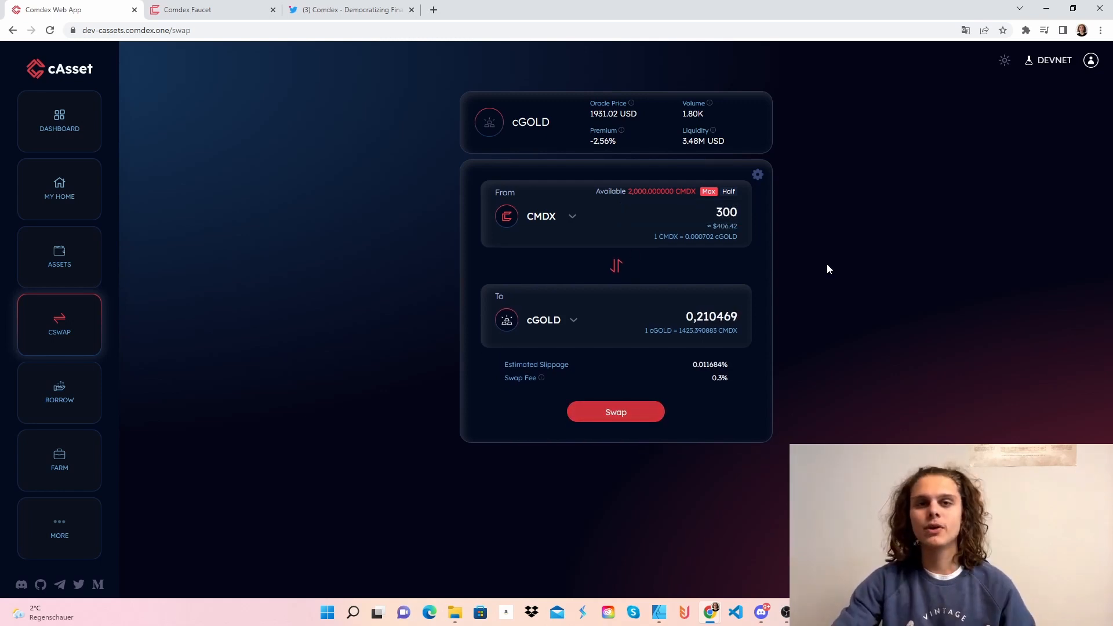
# Submit the swap, accept the trading risk notice, approve the transaction in Keplr with the Average fee and close the summary
pyautogui.click(633, 416)
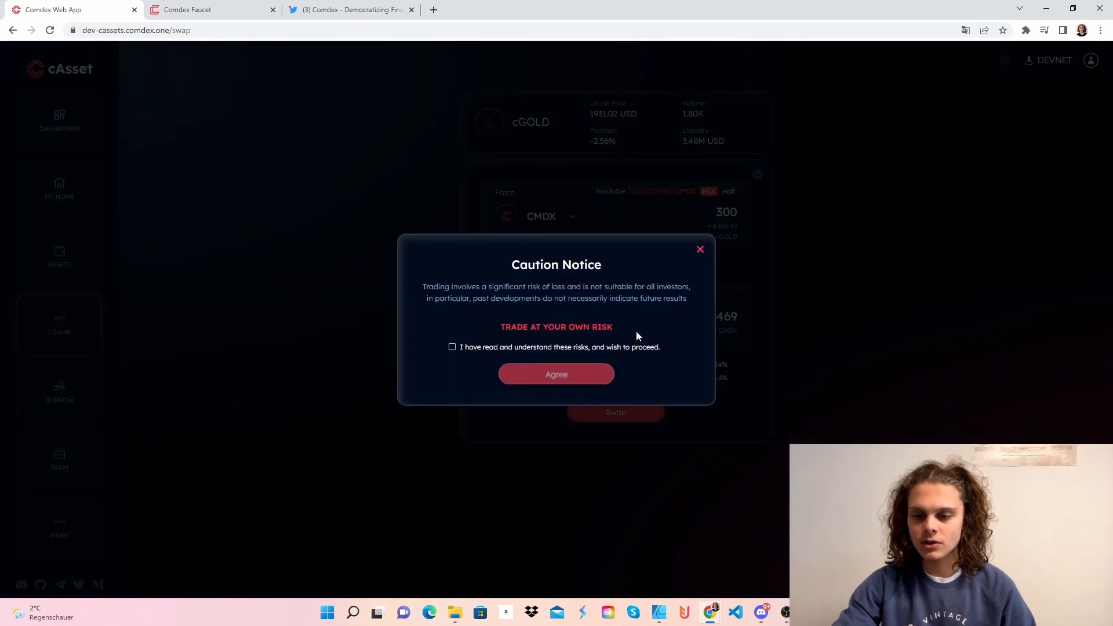
pyautogui.click(480, 348)
pyautogui.click(566, 379)
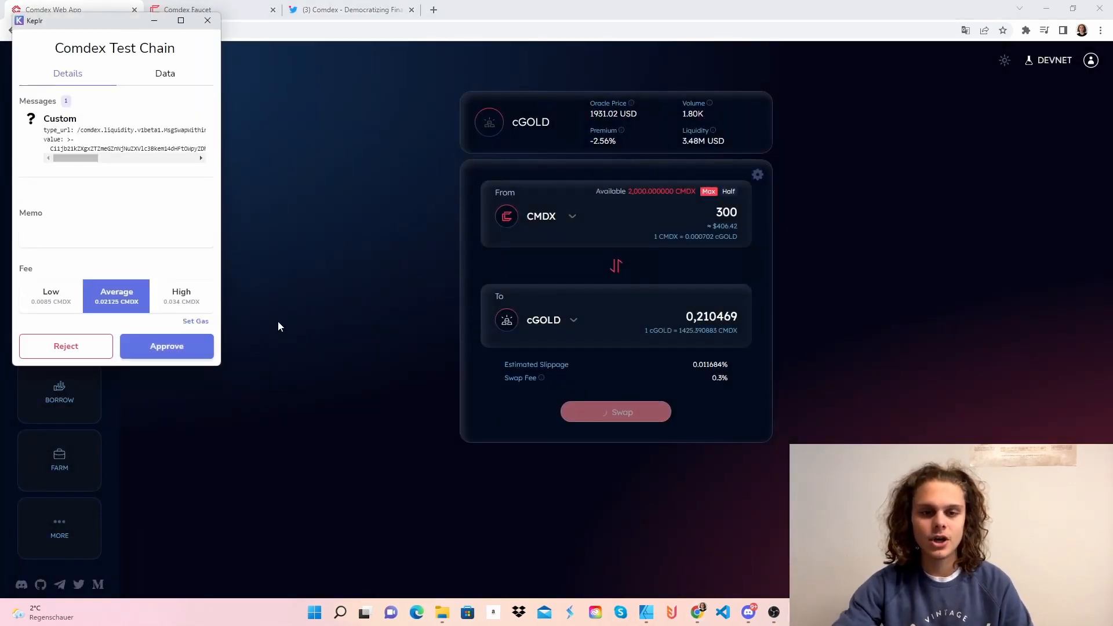
pyautogui.click(167, 346)
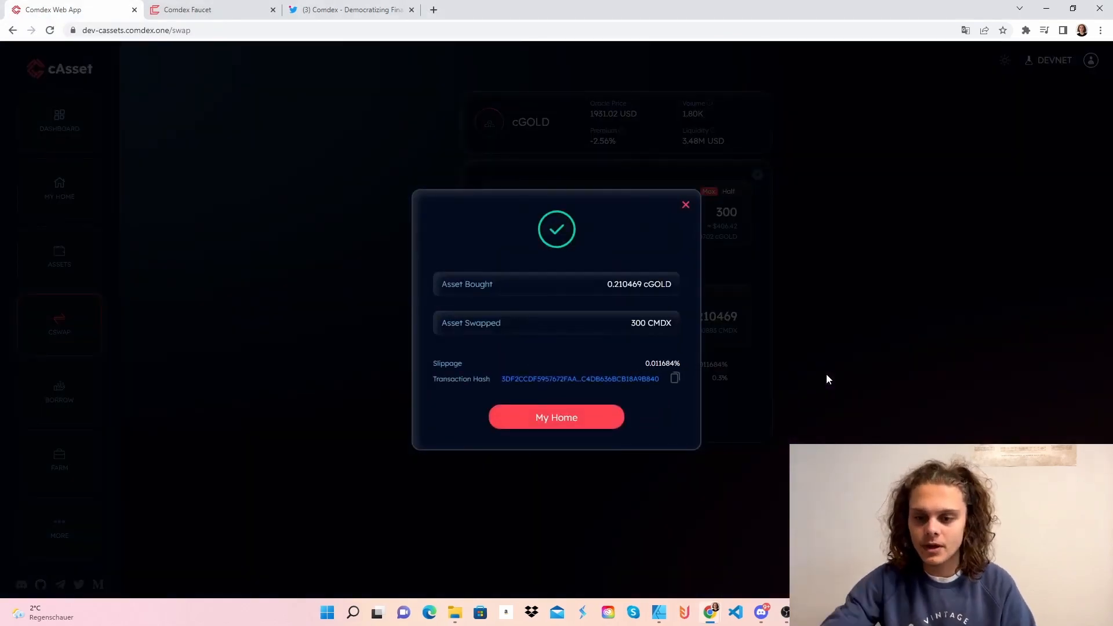
pyautogui.click(686, 206)
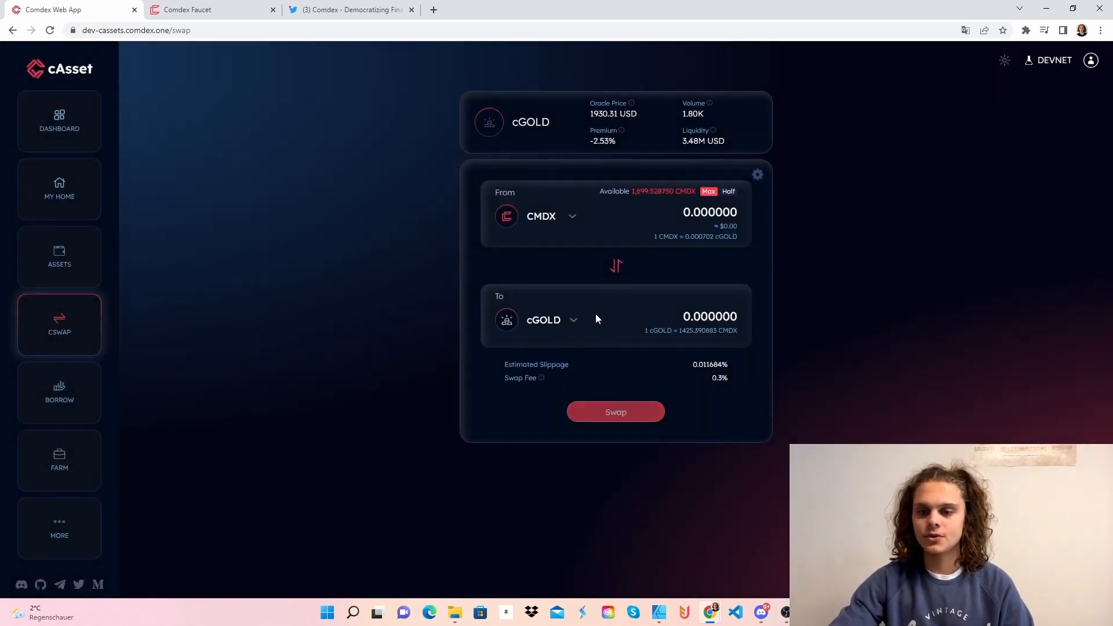
# Set up a cSwap trade of 200 CMDX to cSILVER
pyautogui.click(580, 318)
pyautogui.click(557, 373)
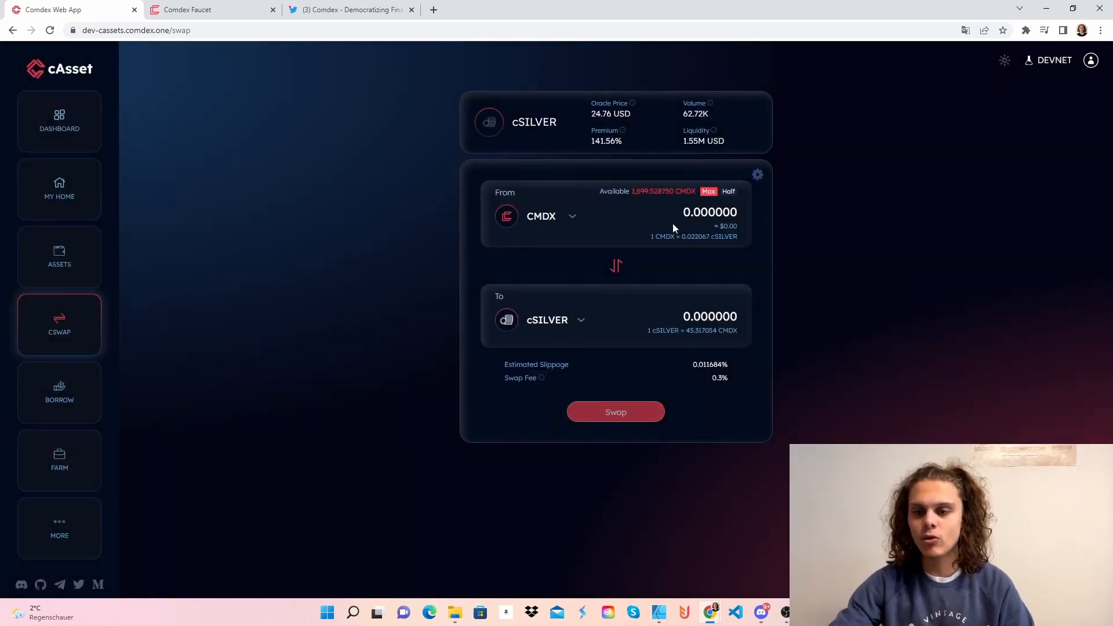
pyautogui.click(681, 215)
pyautogui.write('200')
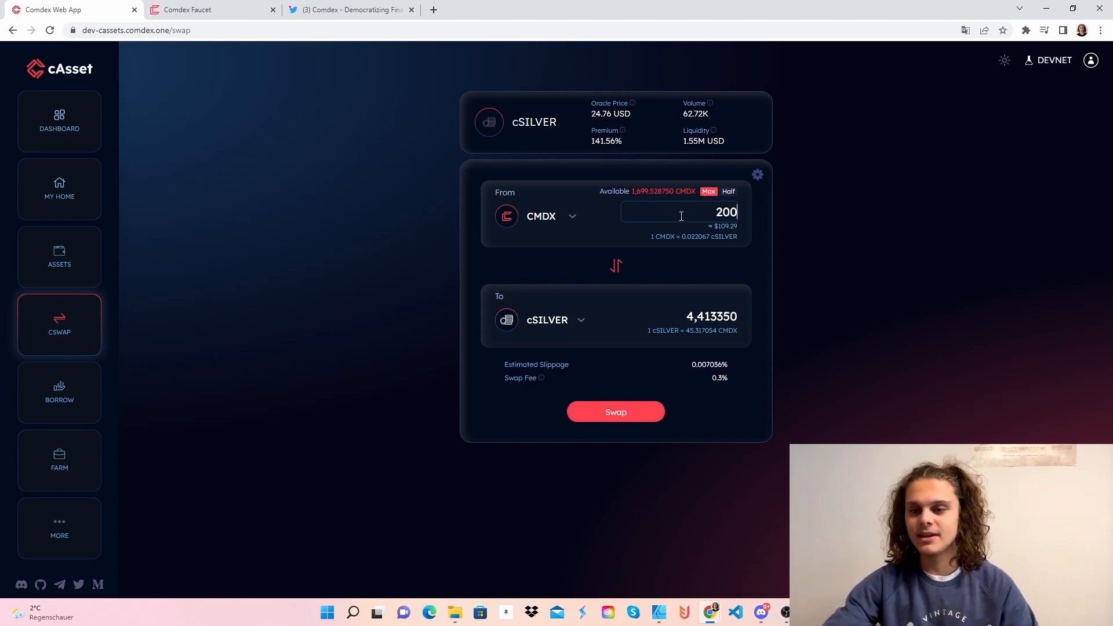
# Submit the cSILVER swap, accepting the trading risk notice and approving it in Keplr with the Average fee, and close the summary
pyautogui.click(632, 412)
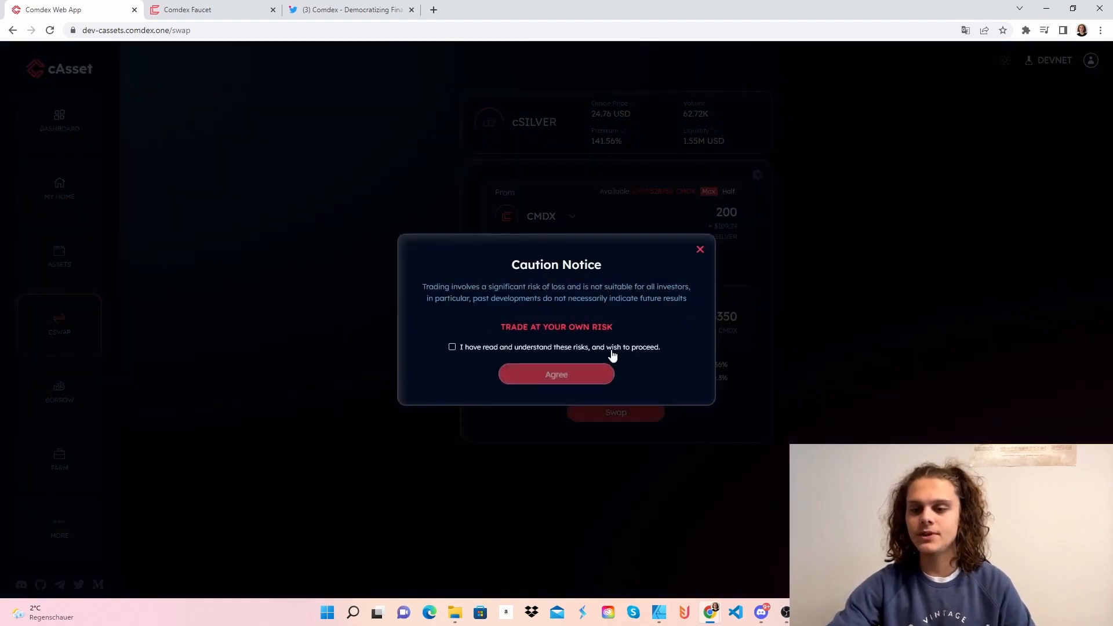
pyautogui.click(595, 348)
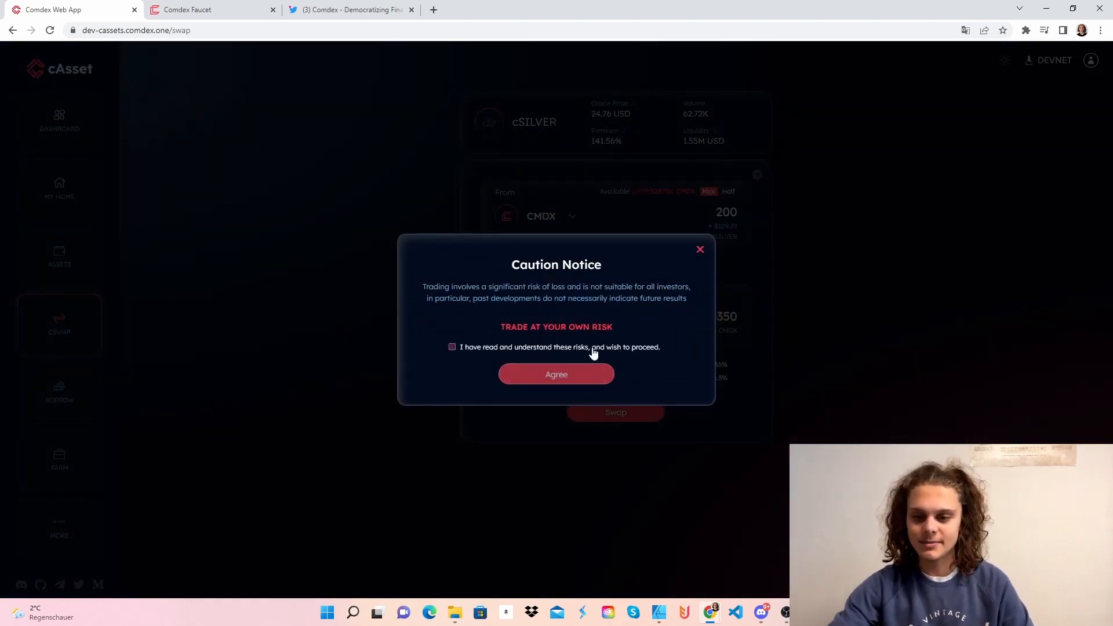
pyautogui.click(579, 376)
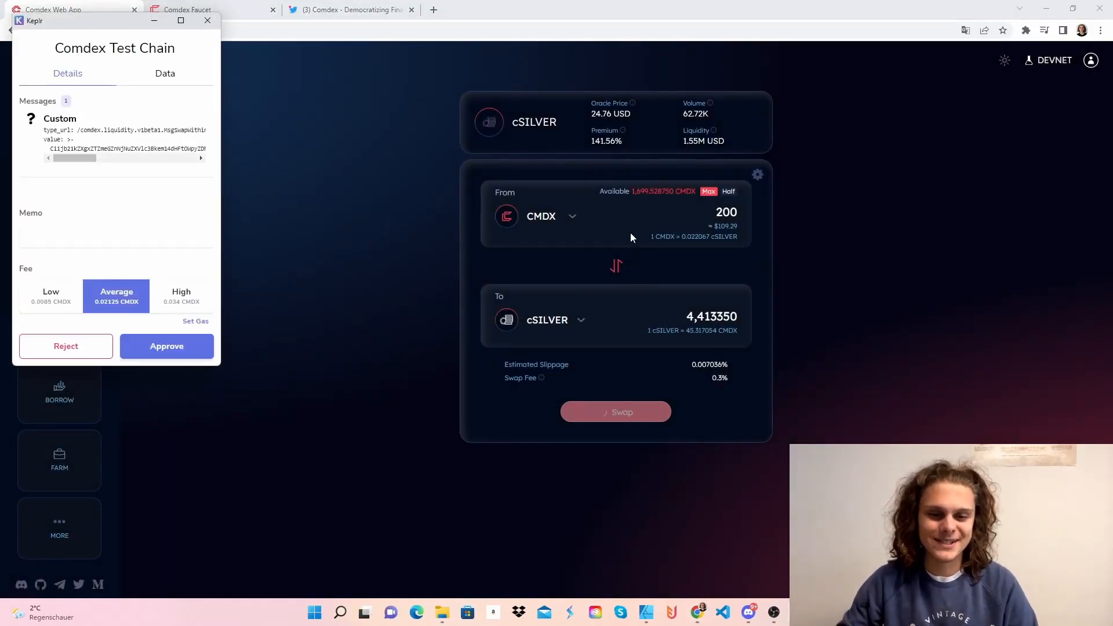
pyautogui.click(208, 346)
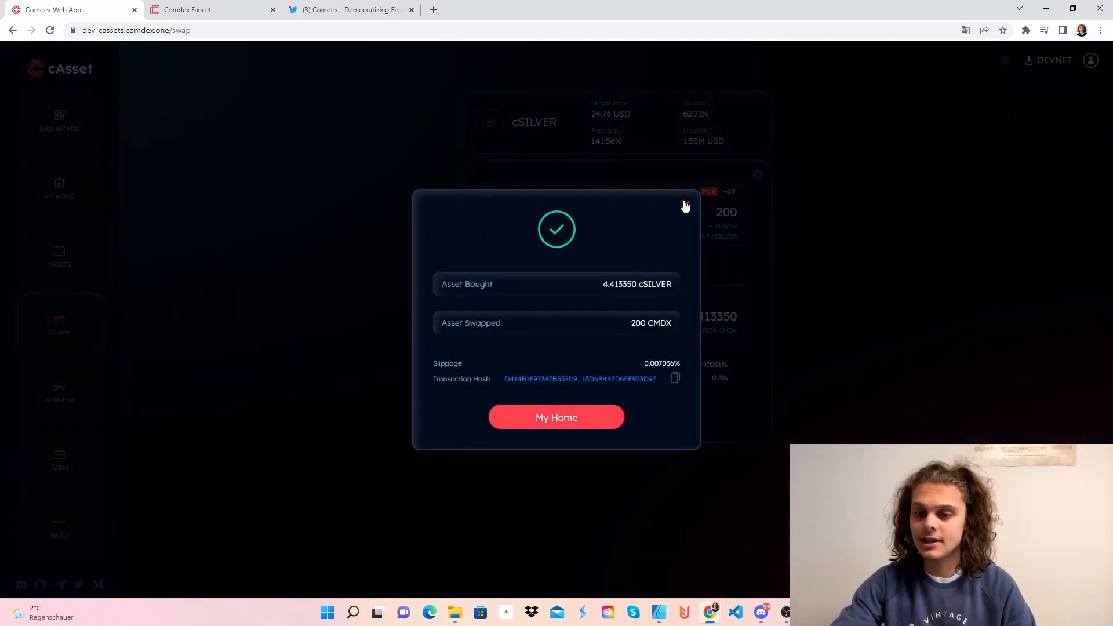
pyautogui.click(684, 205)
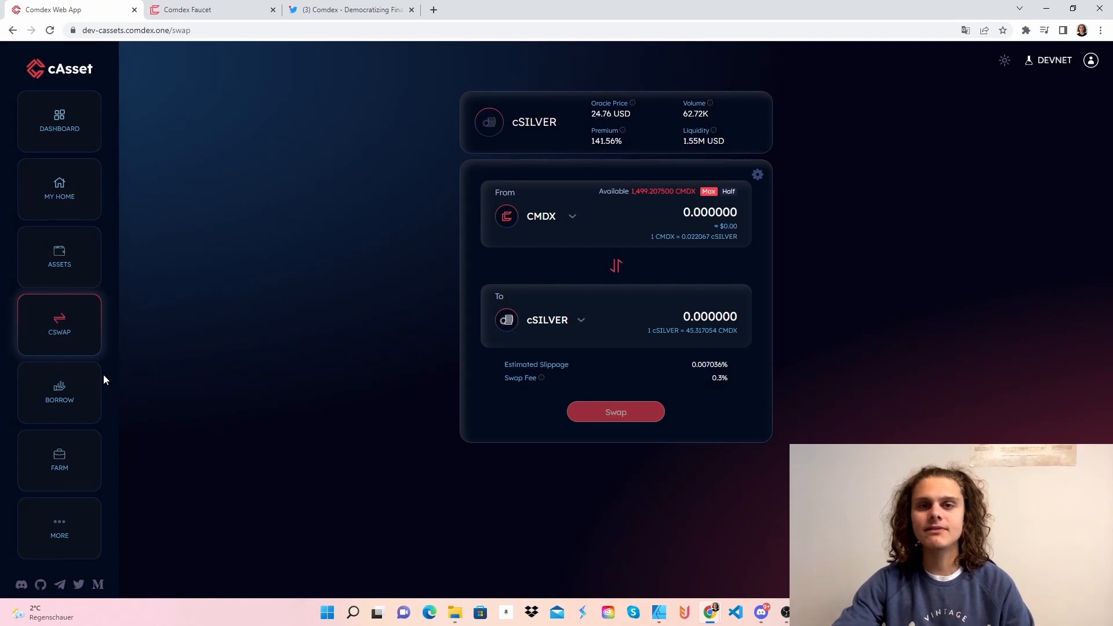
# Set up a cGOLD borrow against 300 CMDX collateral with a collateral ratio of 202%
pyautogui.click(81, 390)
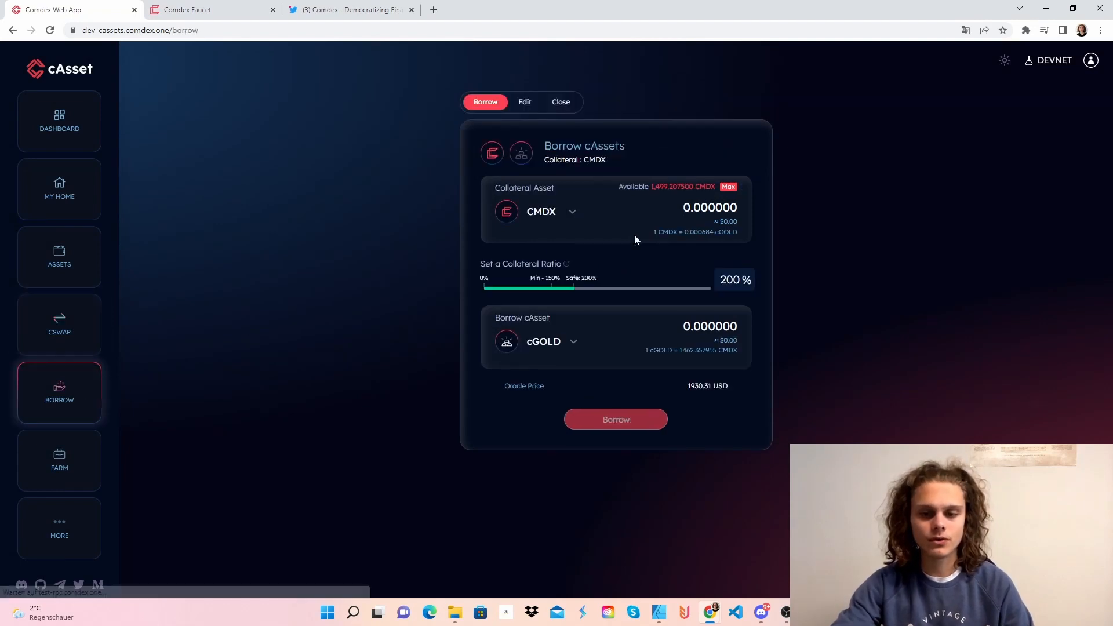
pyautogui.click(682, 208)
pyautogui.write('300')
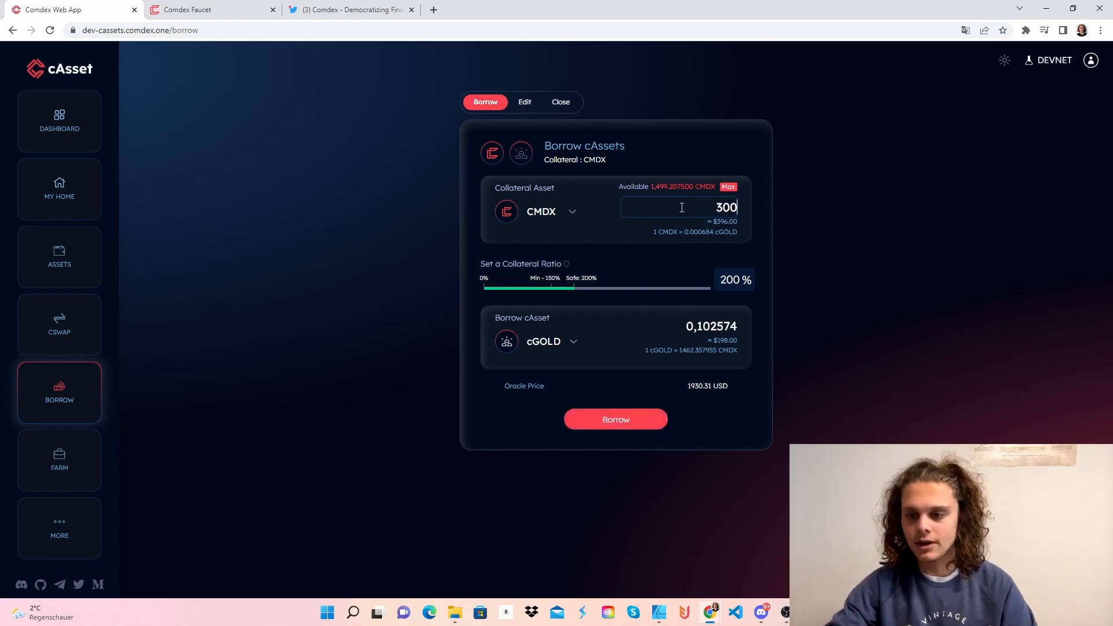
pyautogui.moveTo(587, 294); pyautogui.dragTo(526, 294)
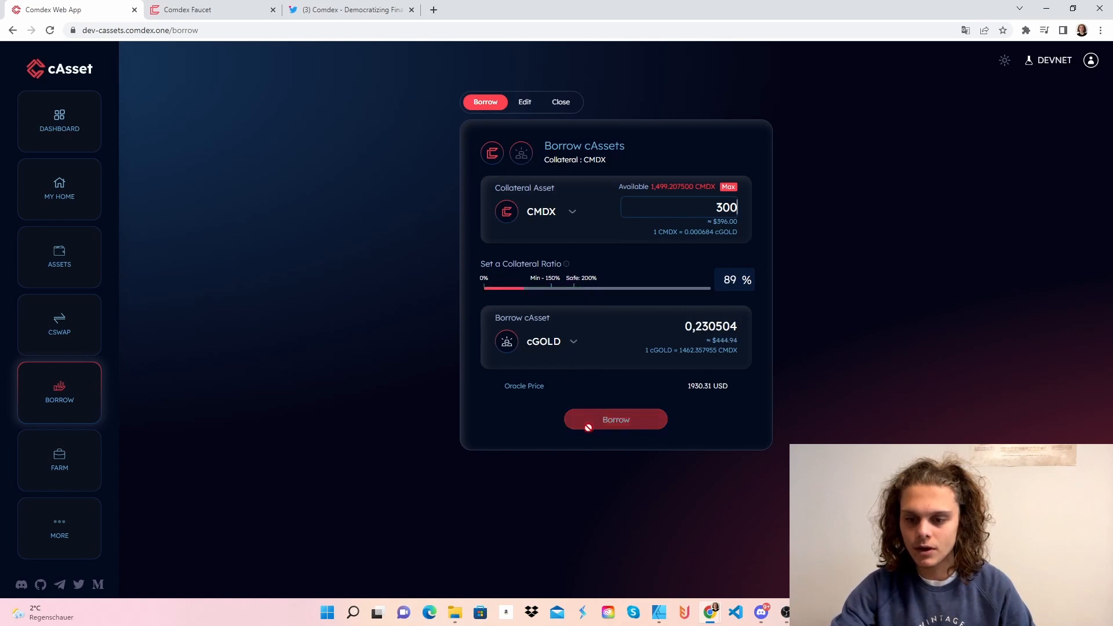
pyautogui.click(561, 290)
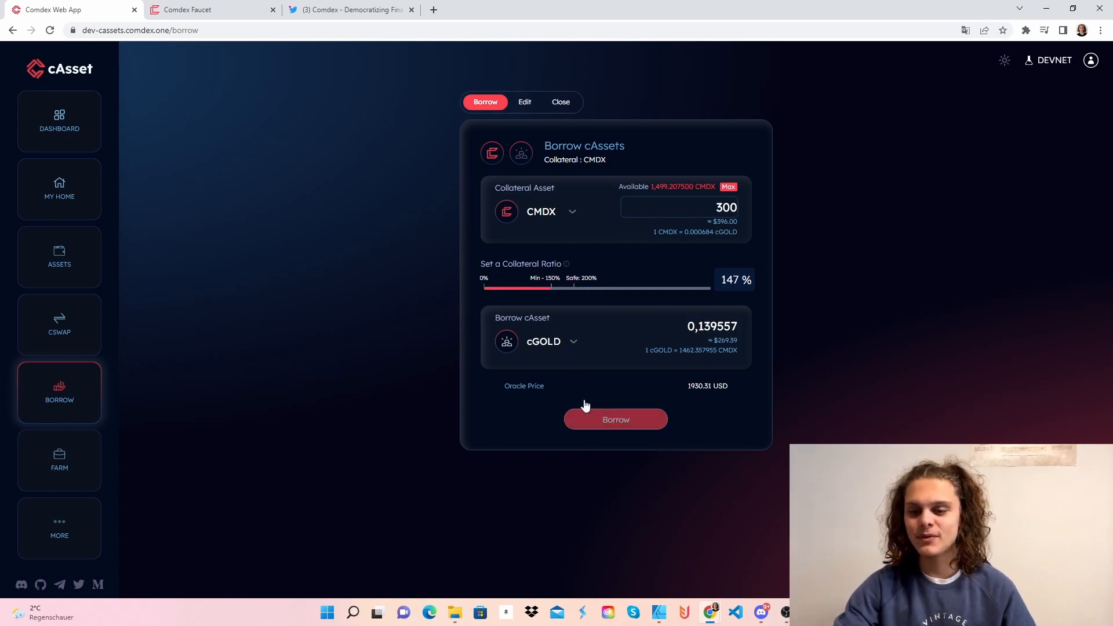
pyautogui.click(559, 290)
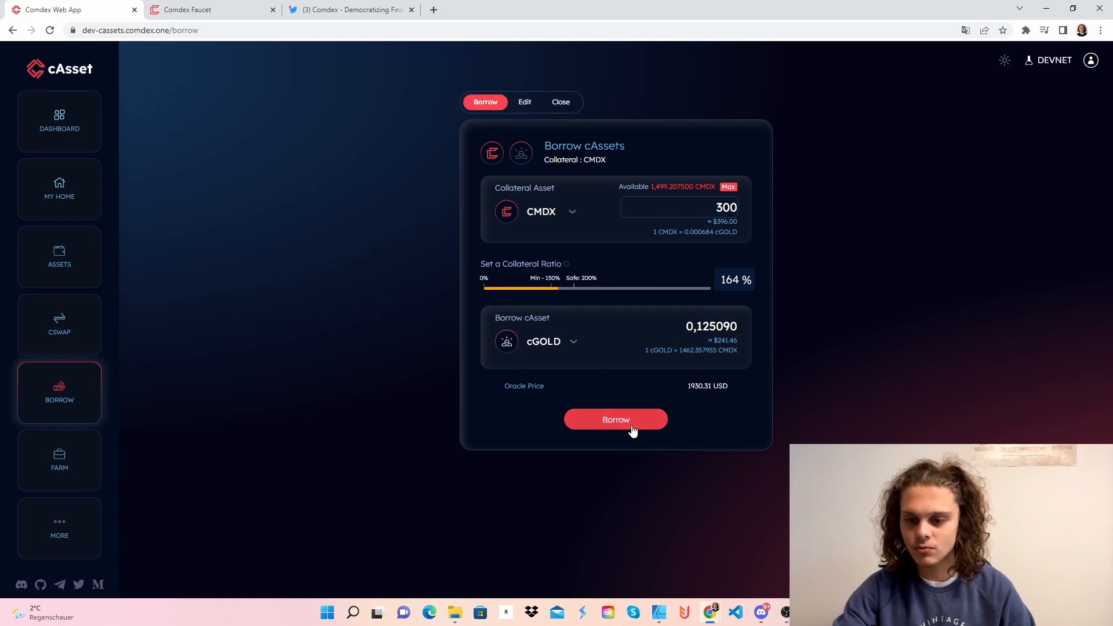
pyautogui.click(576, 291)
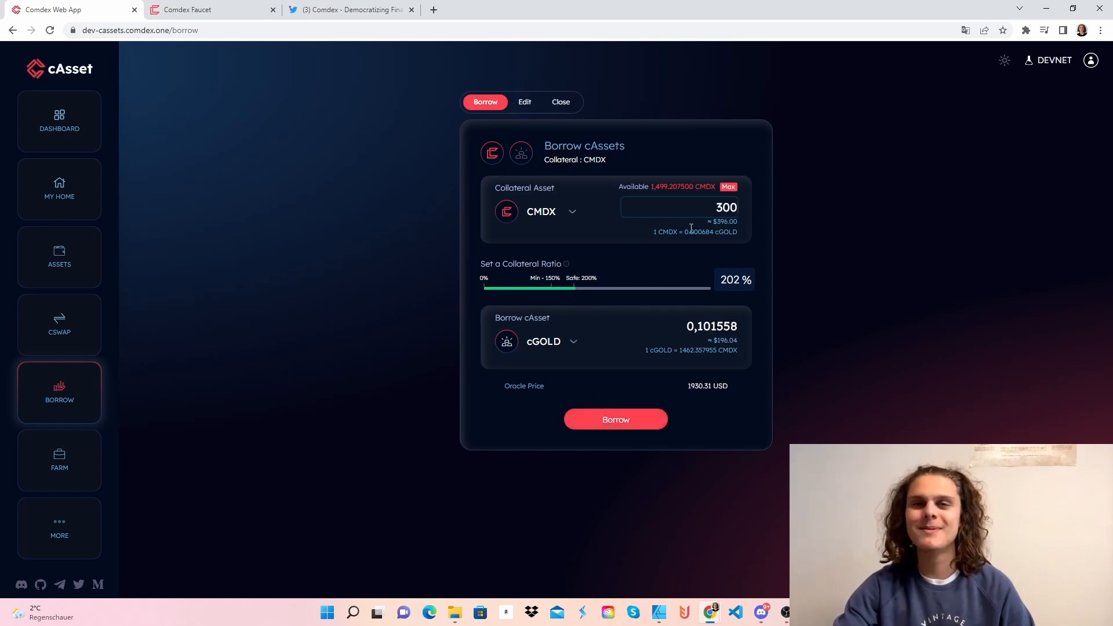
# Submit the cGOLD borrow, accepting the risk notice and approving the transaction in Keplr, and close the summary
pyautogui.click(600, 415)
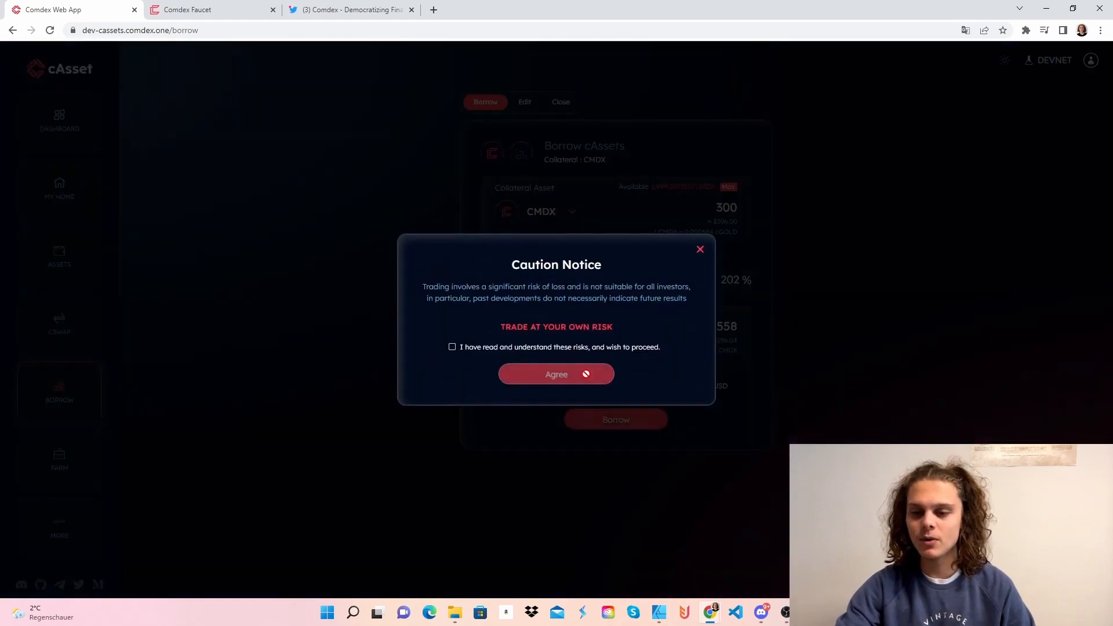
pyautogui.click(531, 352)
pyautogui.click(609, 374)
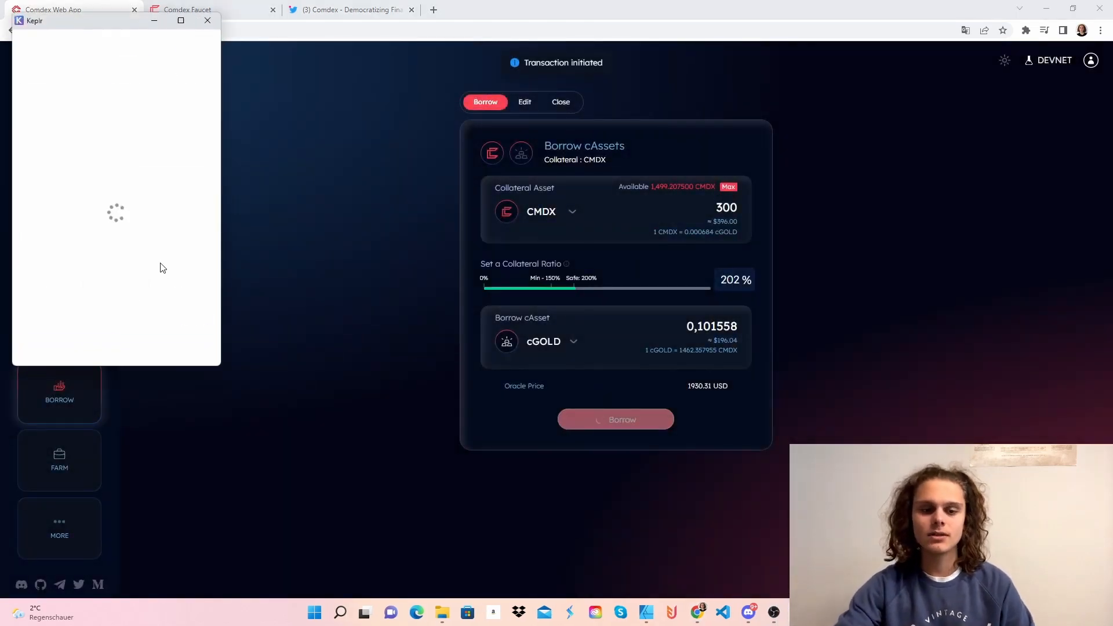
pyautogui.click(182, 348)
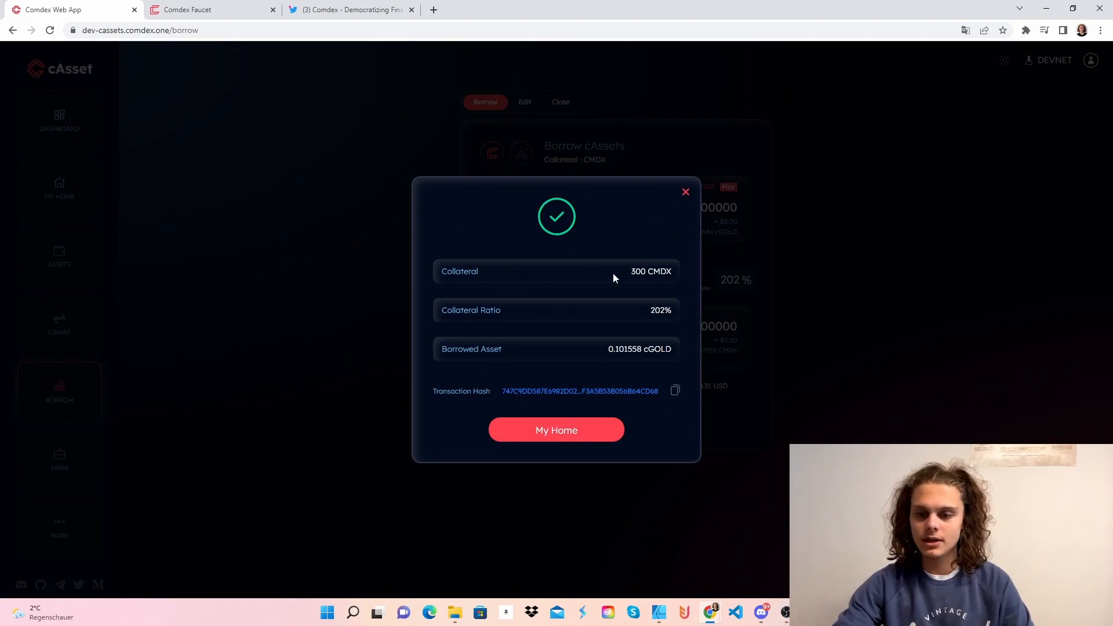
pyautogui.click(684, 195)
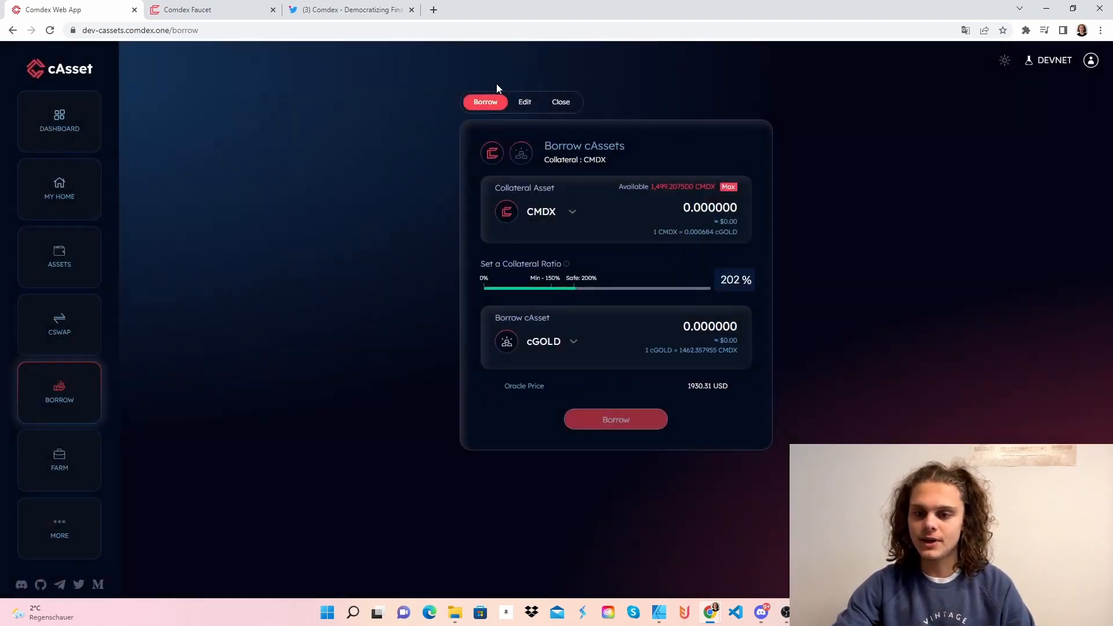
# Edit the cGOLD borrow position to prepare a collateral deposit that sets the collateral ratio to 220%
pyautogui.click(525, 103)
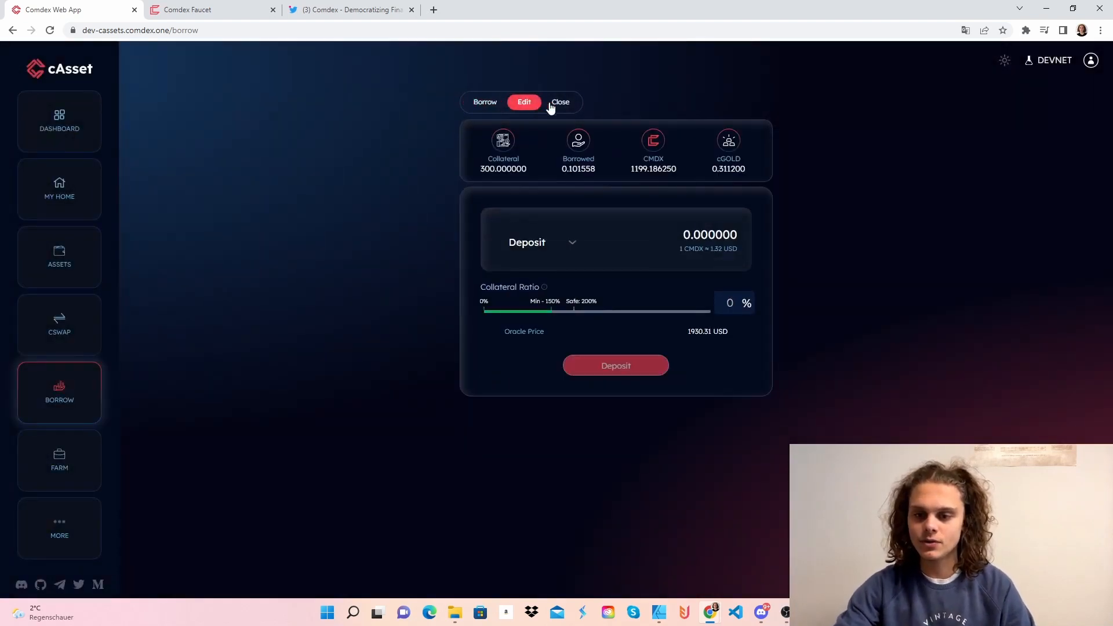
pyautogui.click(699, 238)
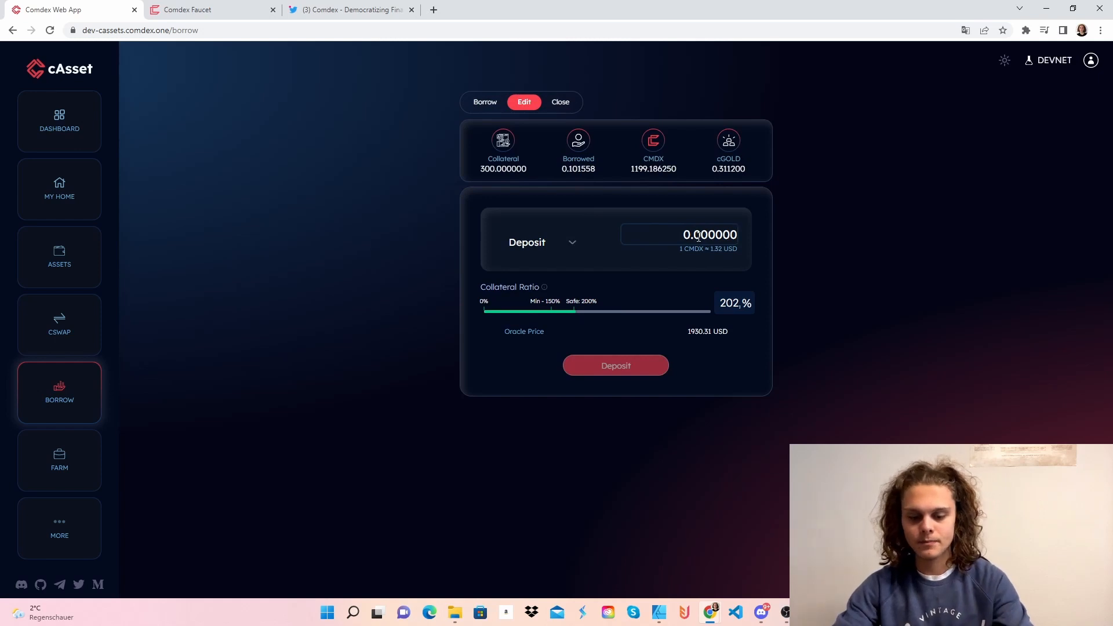
pyautogui.write('5')
pyautogui.moveTo(564, 306); pyautogui.dragTo(559, 315)
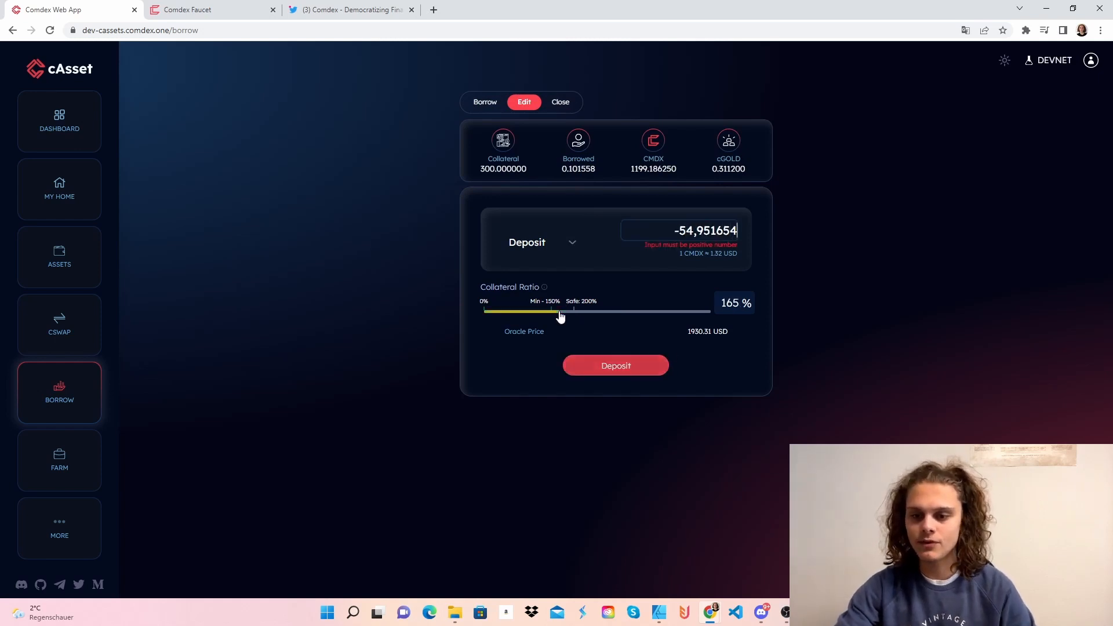
pyautogui.click(584, 309)
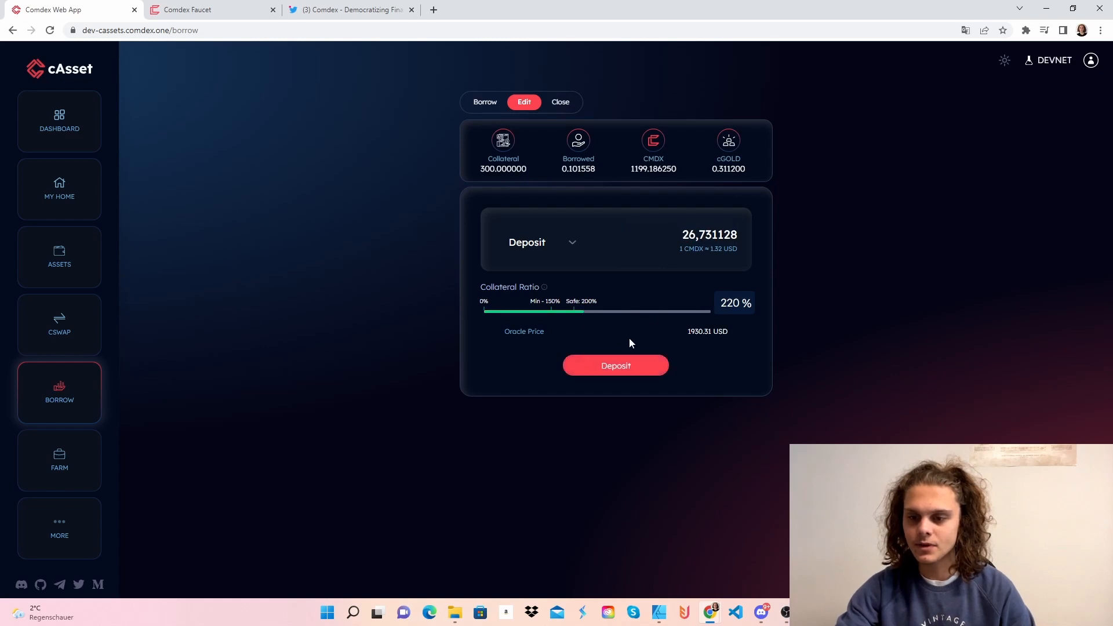
# Submit the collateral deposit, accept the risk notice and approve the transaction in Keplr
pyautogui.click(625, 365)
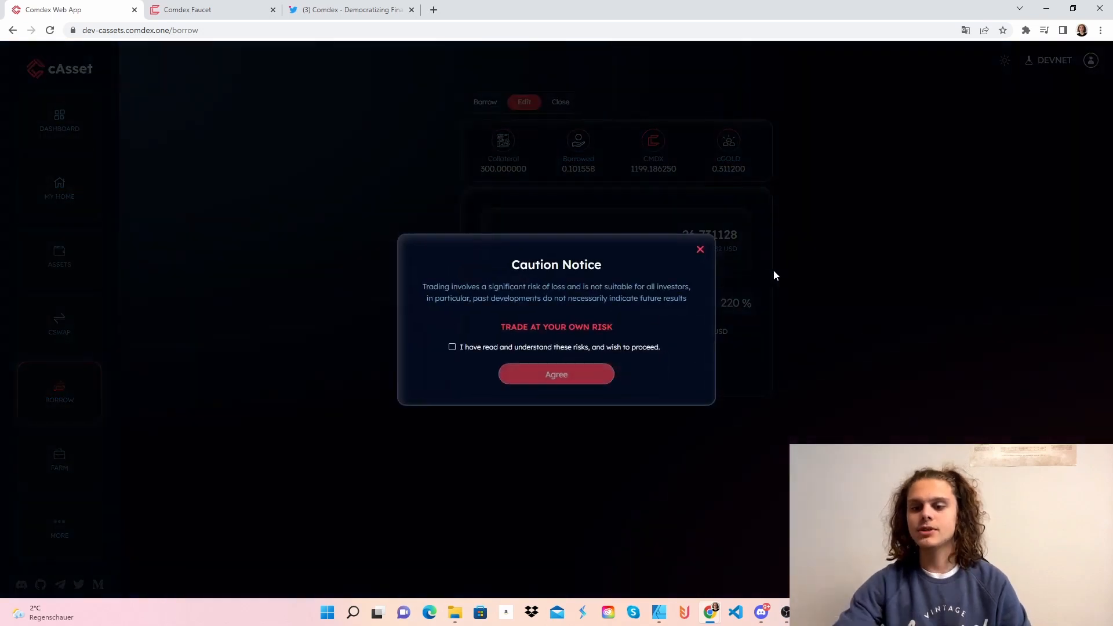
pyautogui.click(599, 347)
pyautogui.click(588, 371)
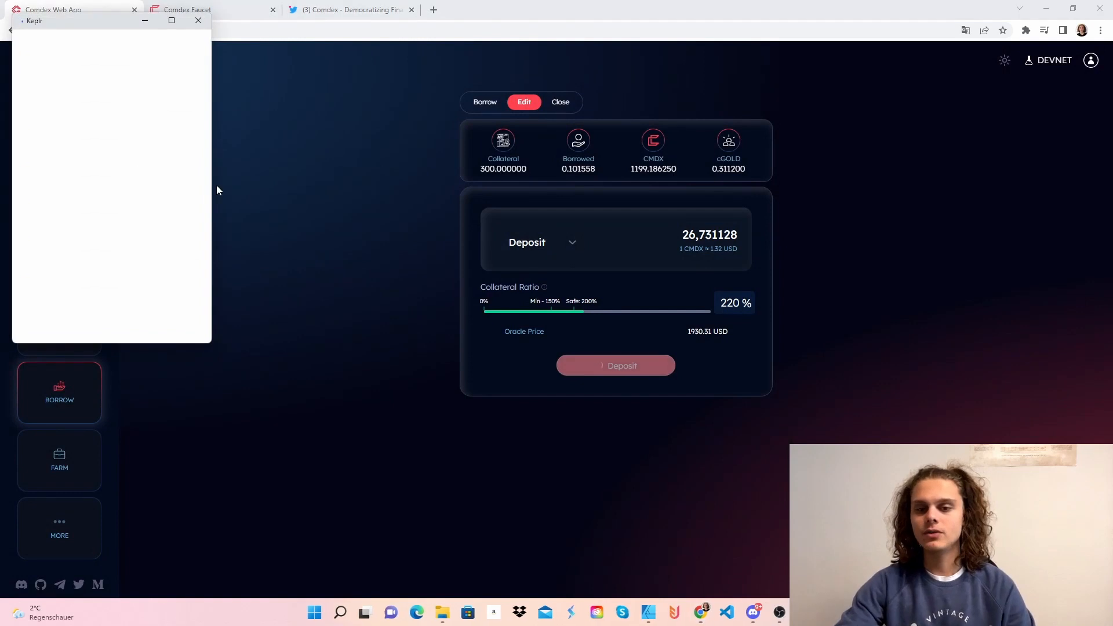
pyautogui.click(168, 350)
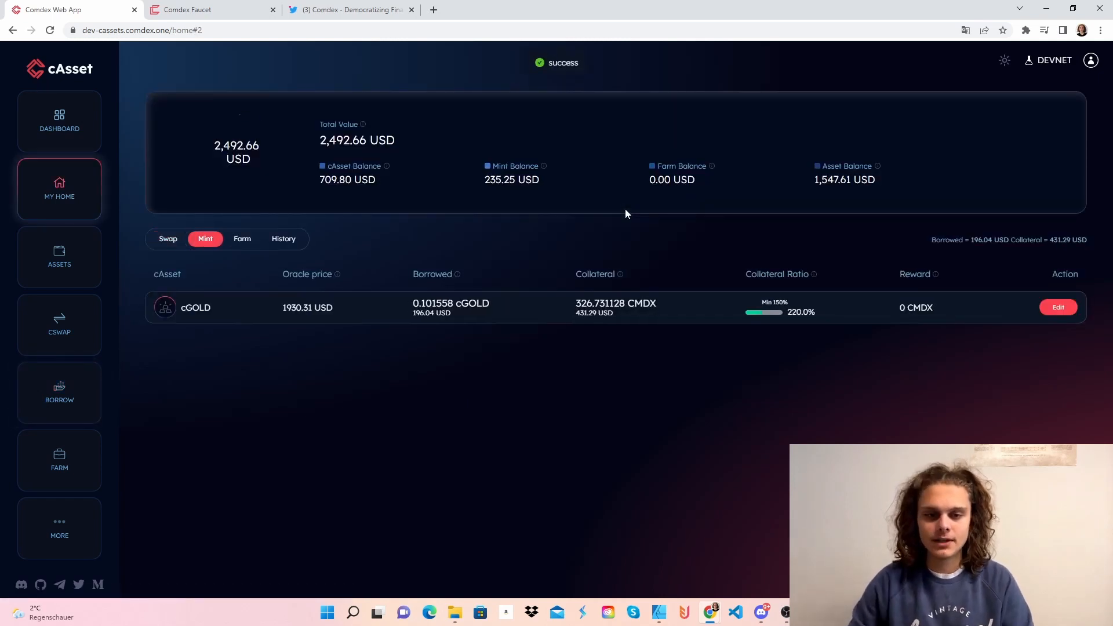
pyautogui.moveTo(217, 189)
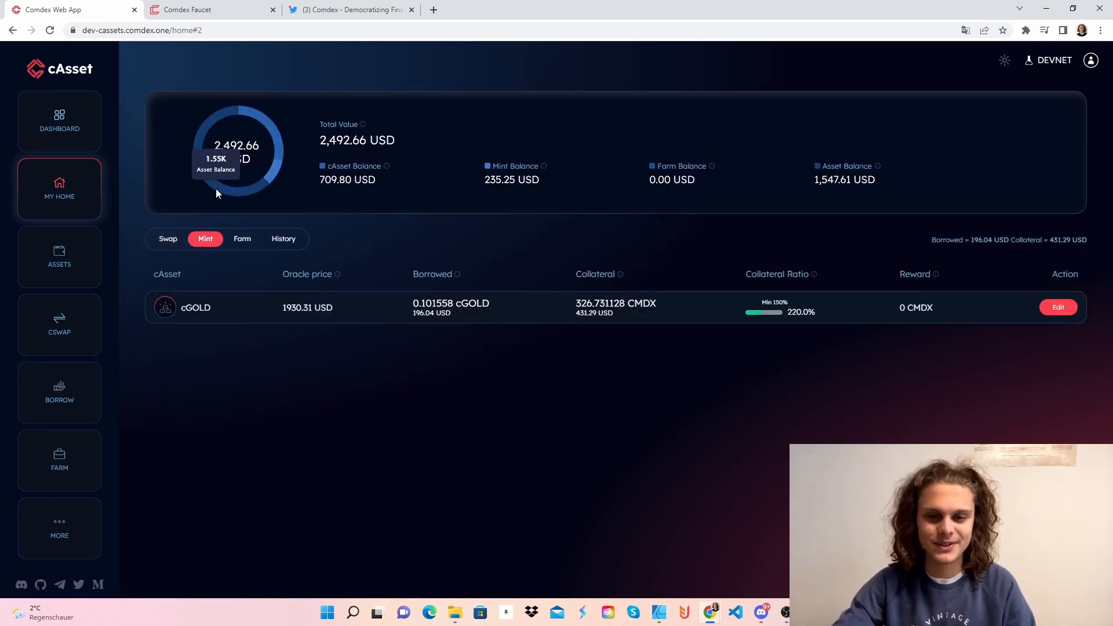
# Close the cGOLD borrow position and approve the closing transaction in Keplr
pyautogui.click(59, 392)
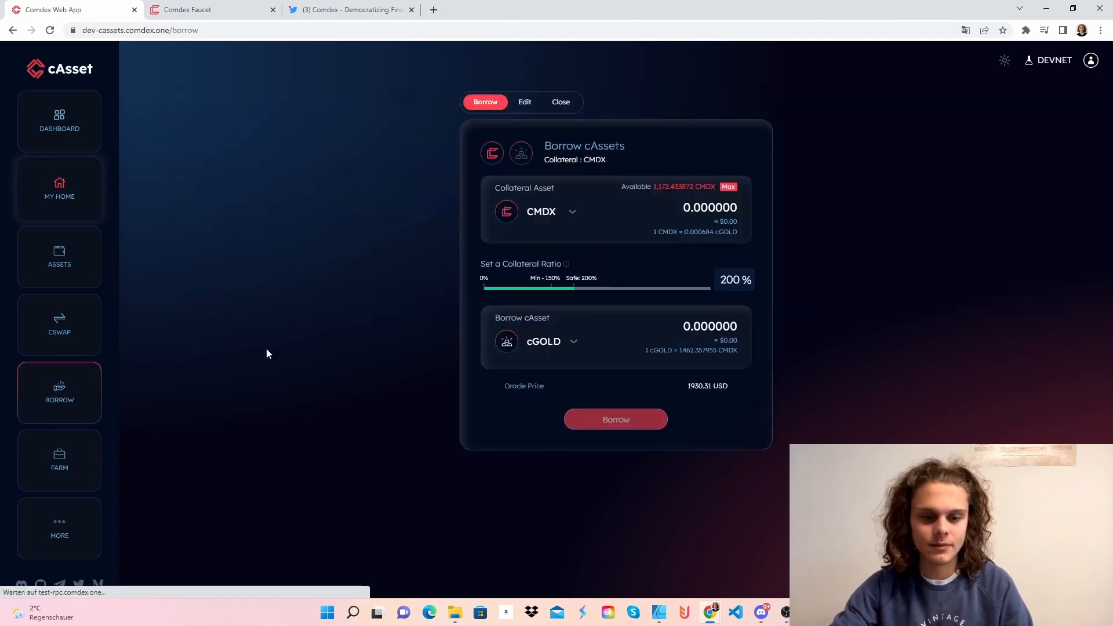
pyautogui.click(560, 102)
pyautogui.click(601, 256)
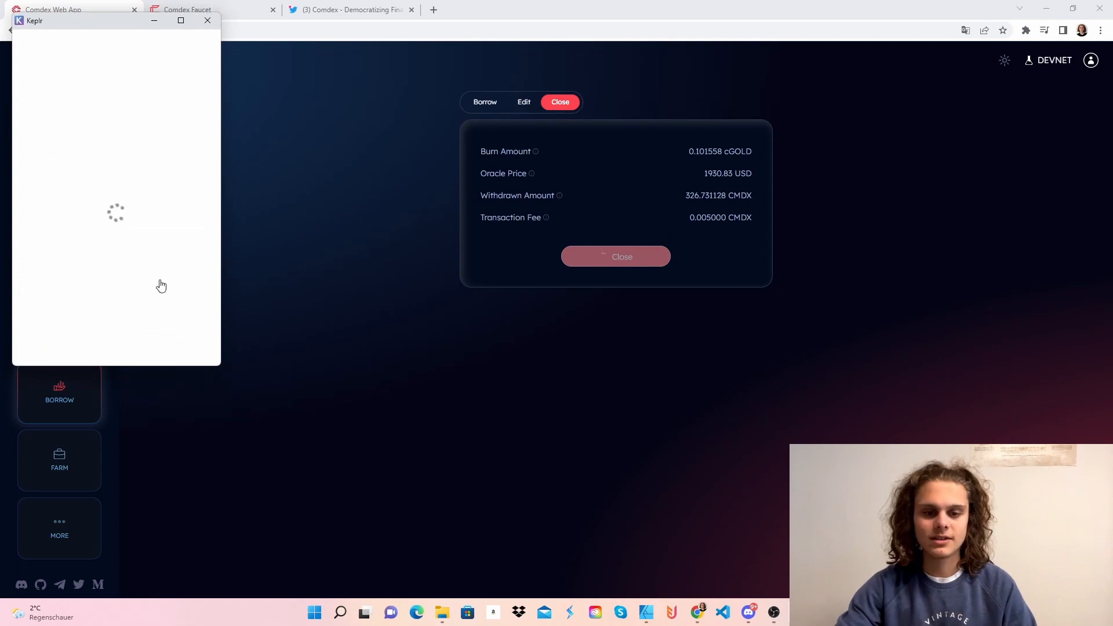
pyautogui.click(194, 342)
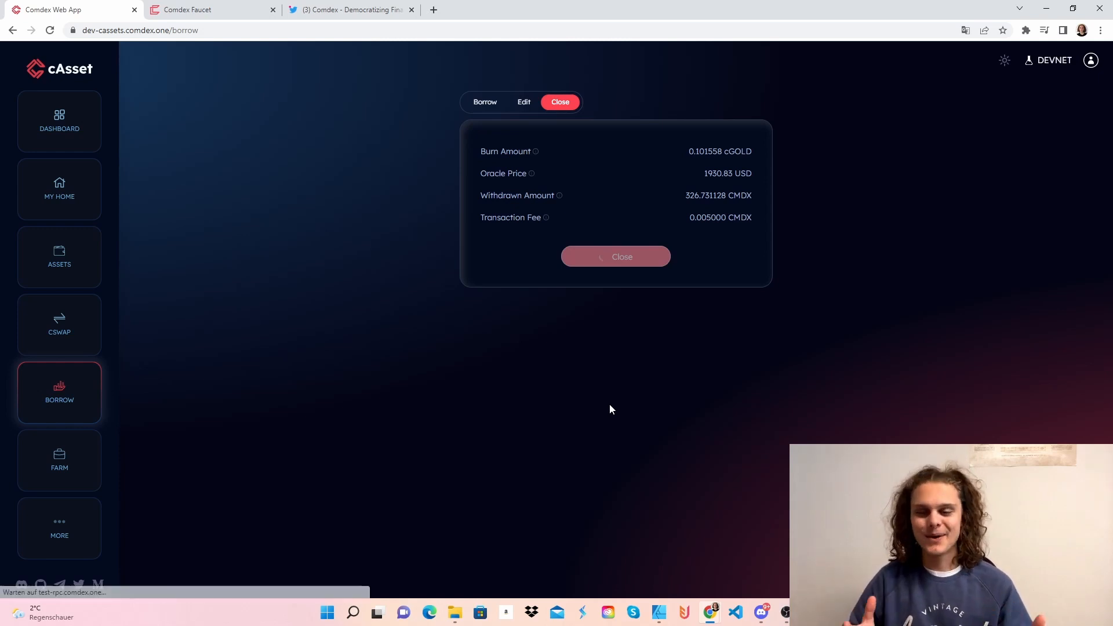
# Set up a Farm liquidity deposit of 200 CMDX paired with cGOLD
pyautogui.click(65, 482)
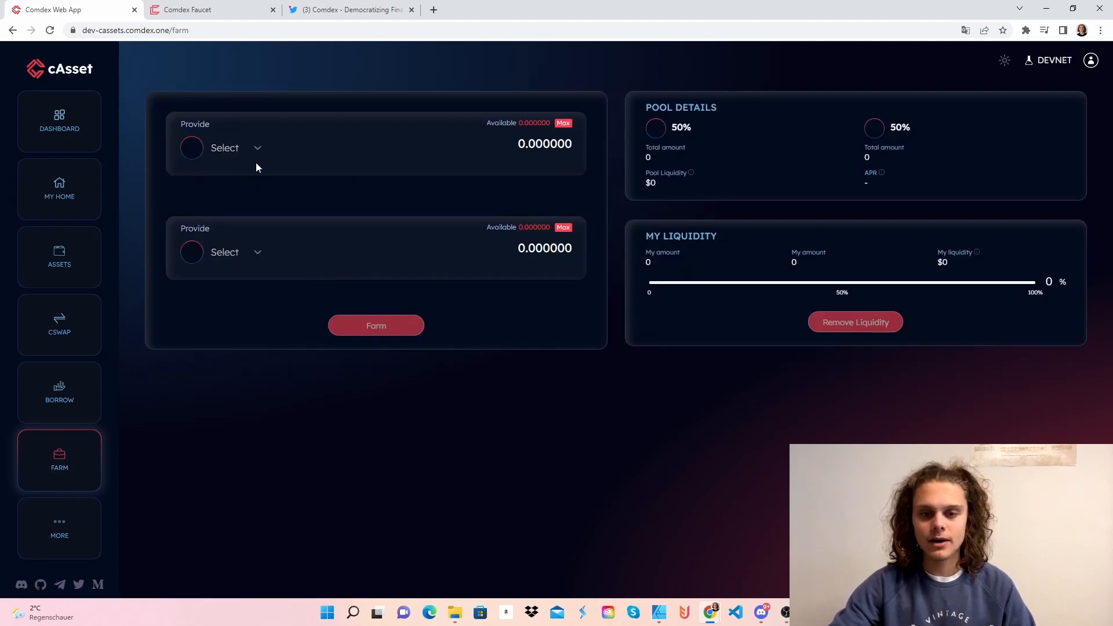
pyautogui.click(535, 142)
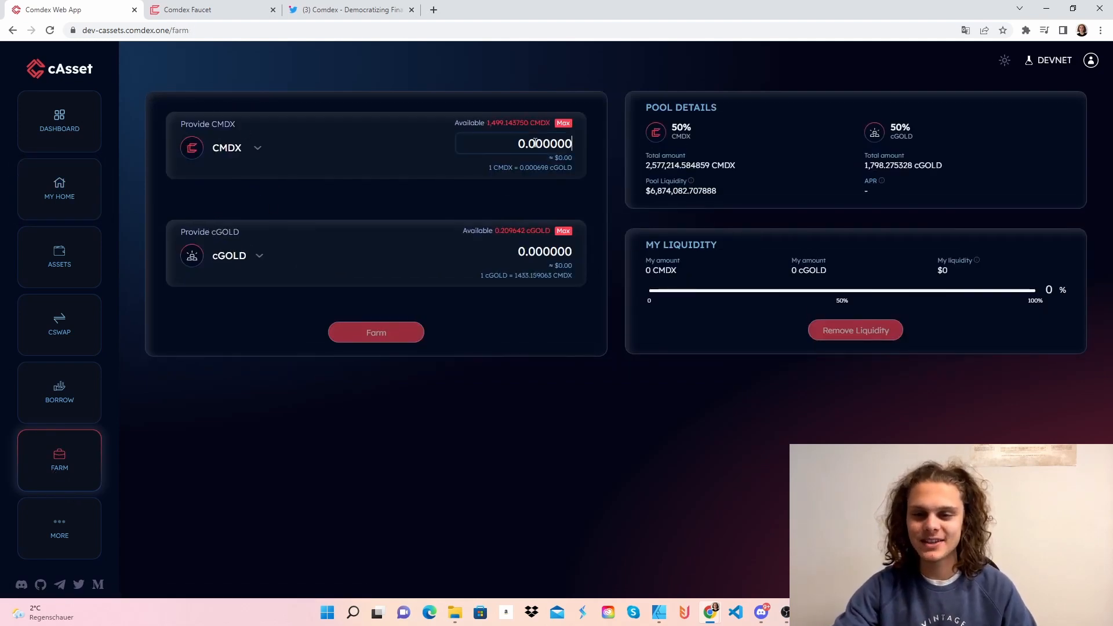
pyautogui.write('200')
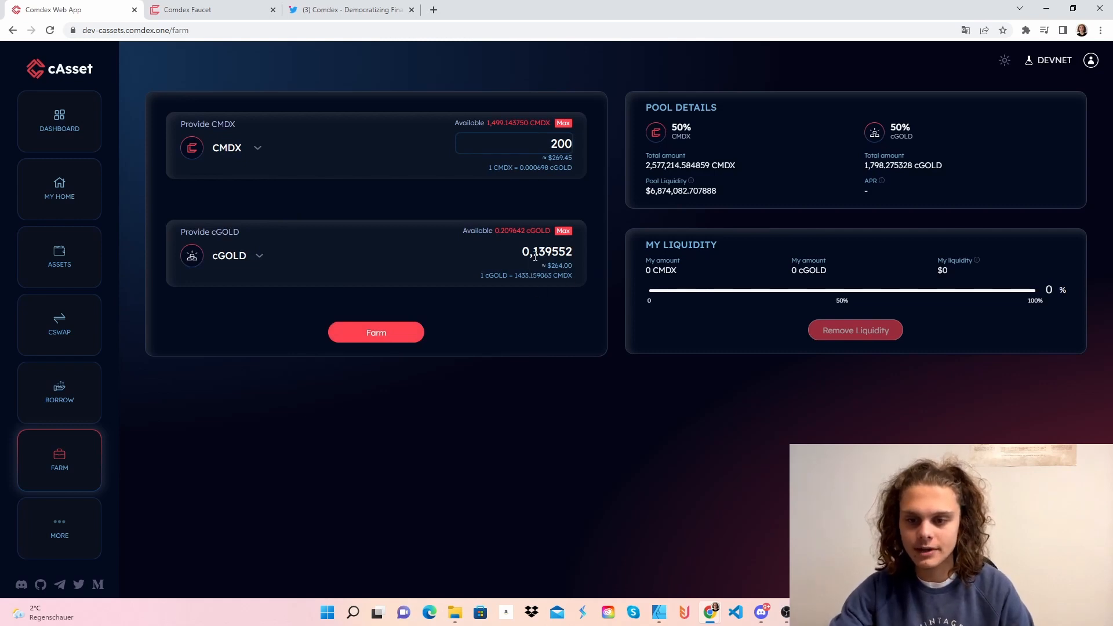
# Submit the CMDX–cGOLD farm deposit, accepting the risk notice and approving it in Keplr with the Average fee, and close the summary
pyautogui.click(383, 339)
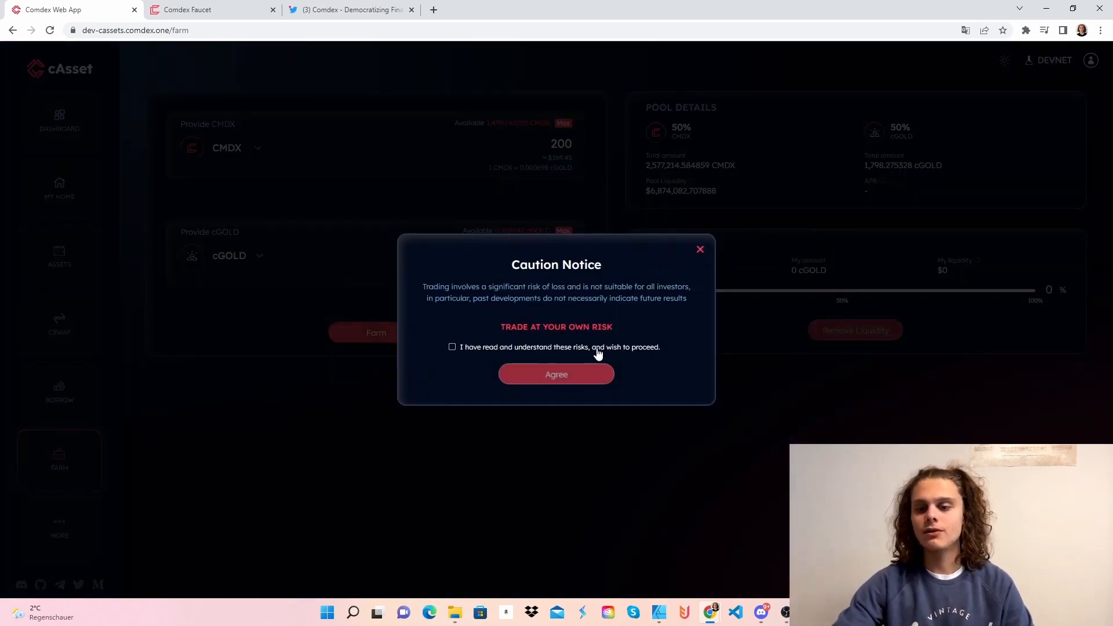
pyautogui.click(500, 349)
pyautogui.click(574, 378)
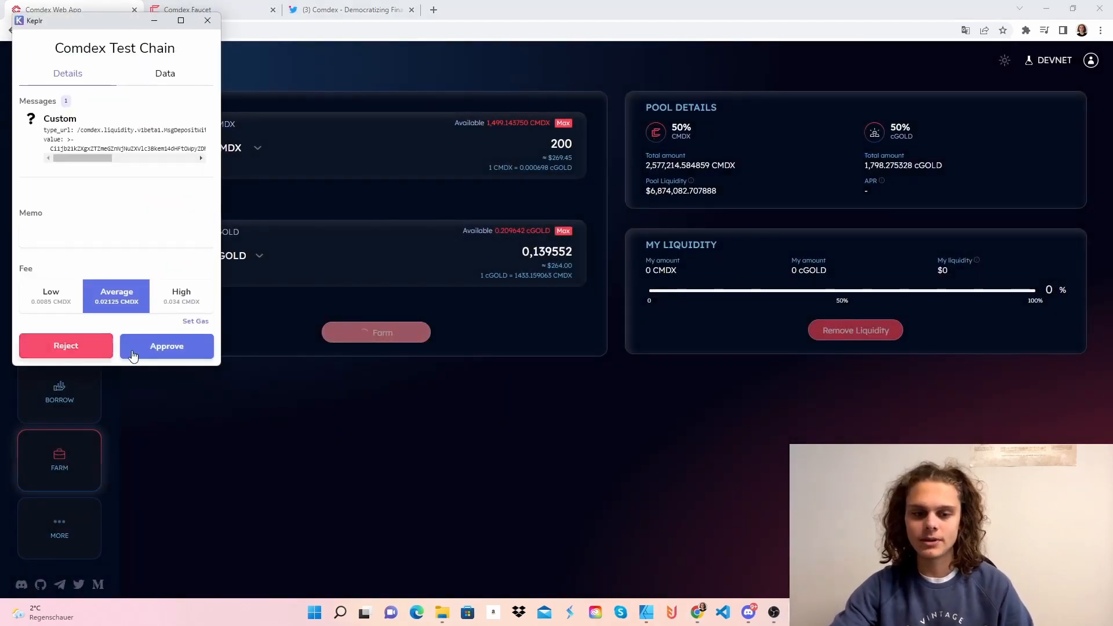
pyautogui.click(167, 347)
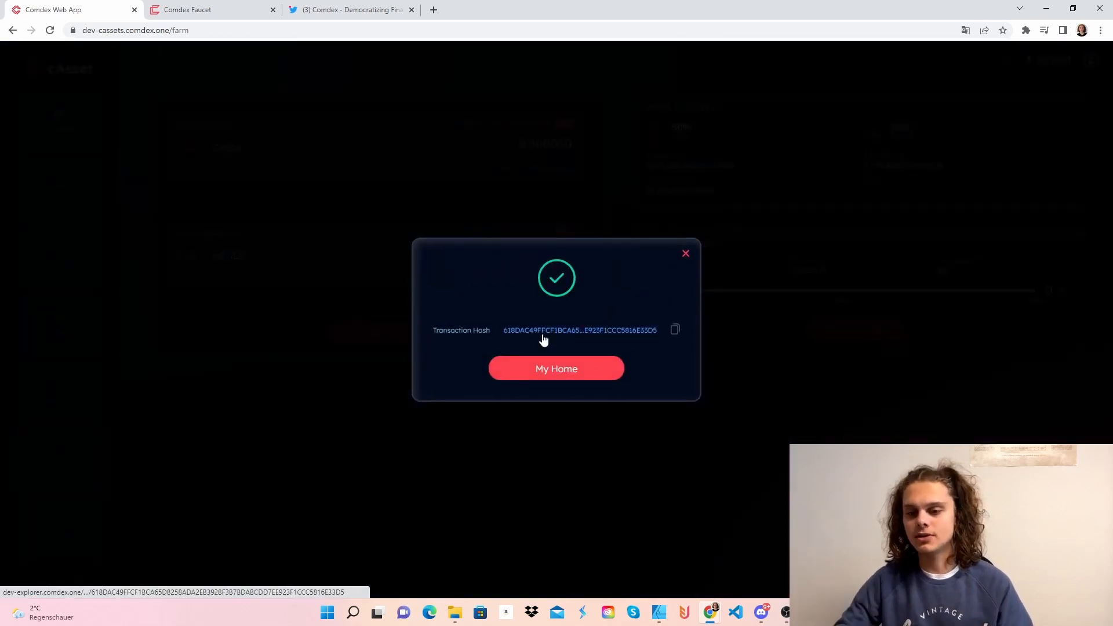
pyautogui.click(684, 255)
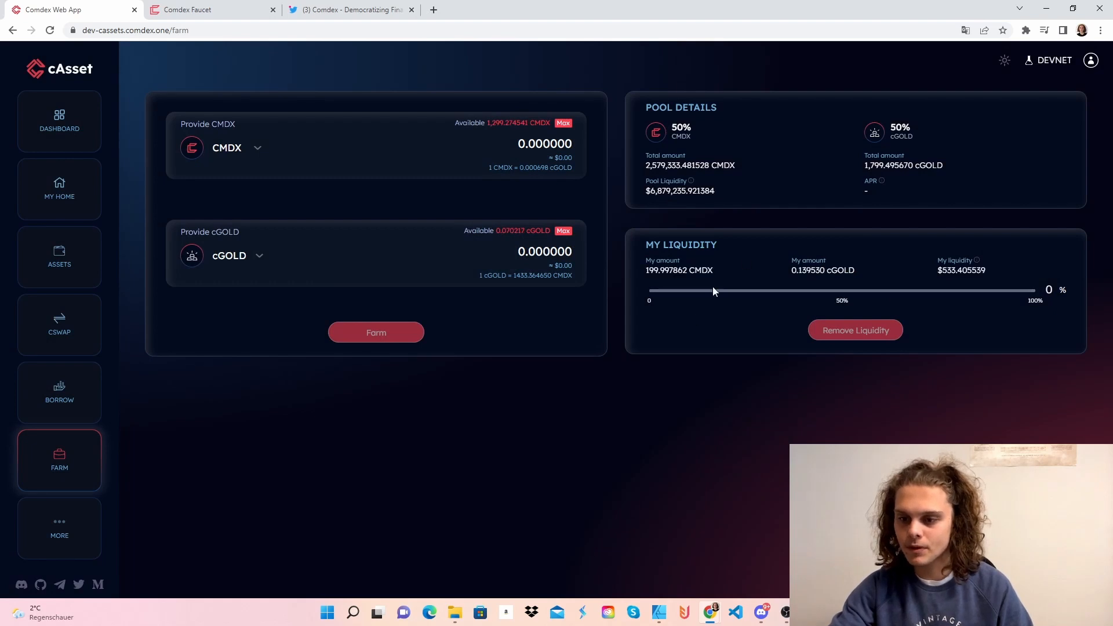
# Remove 23% of the CMDX–cGOLD farm liquidity, accepting the risk notice and approving it in Keplr, and close the transaction summary
pyautogui.click(738, 291)
pyautogui.click(844, 331)
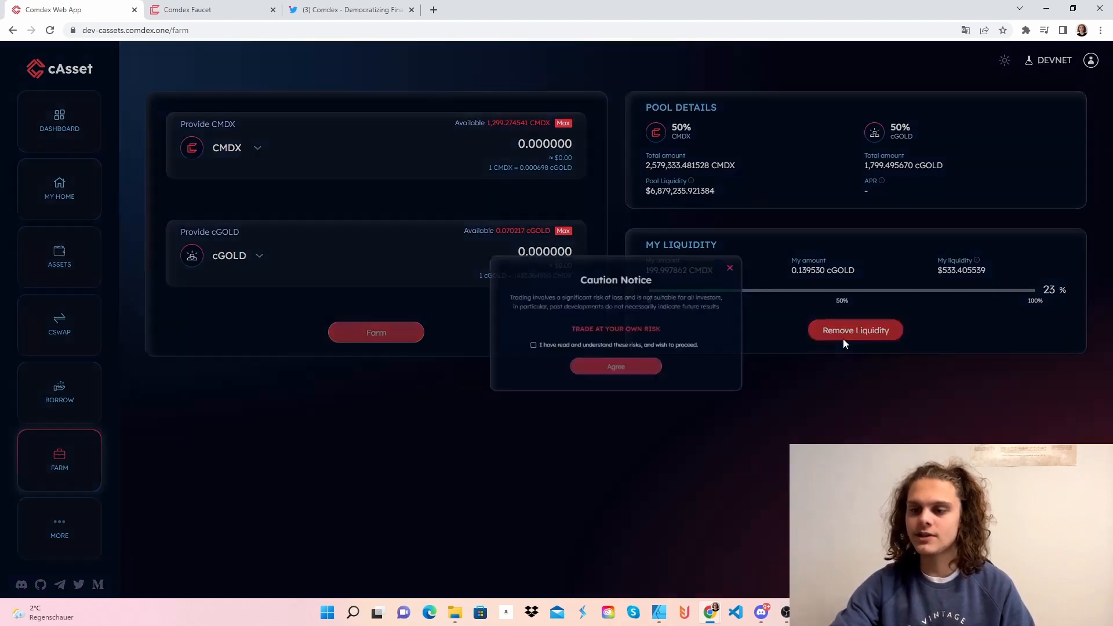
pyautogui.click(586, 349)
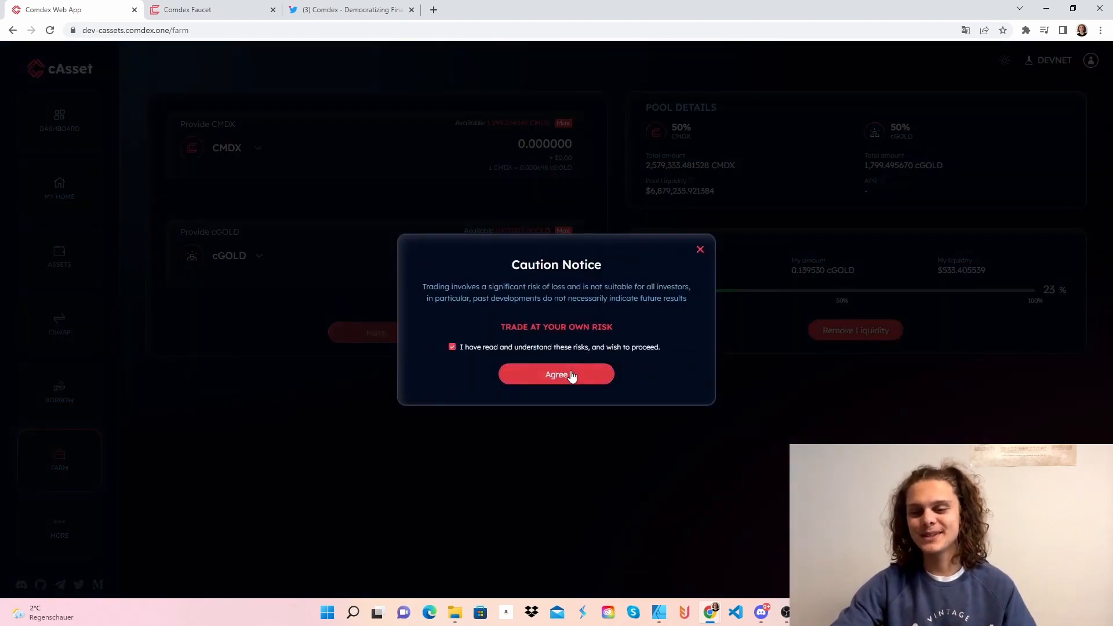
pyautogui.click(569, 376)
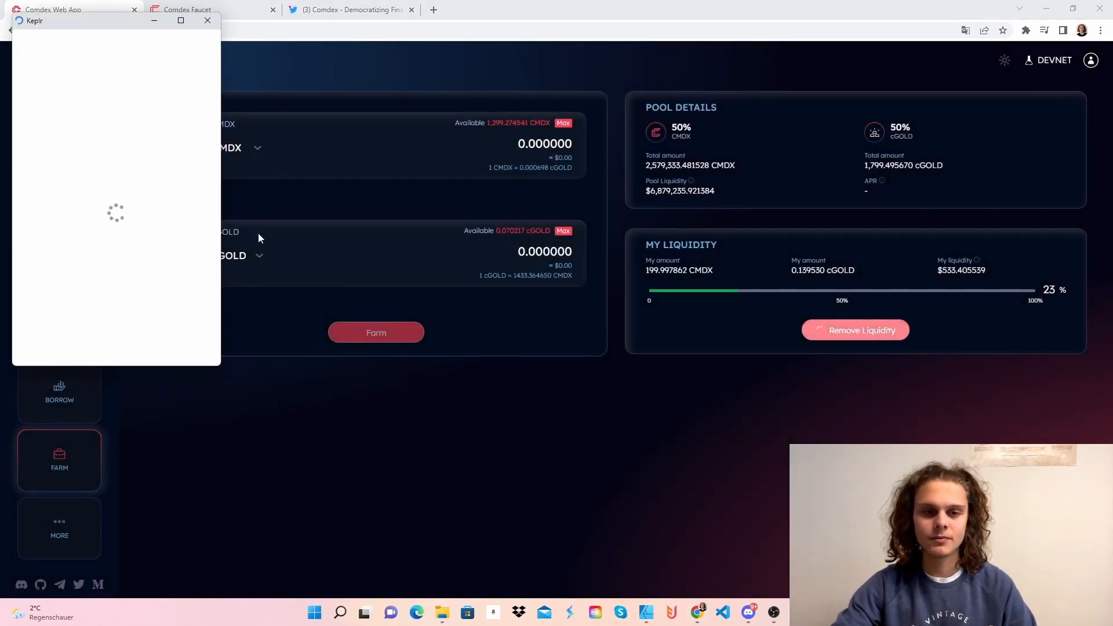
pyautogui.click(168, 346)
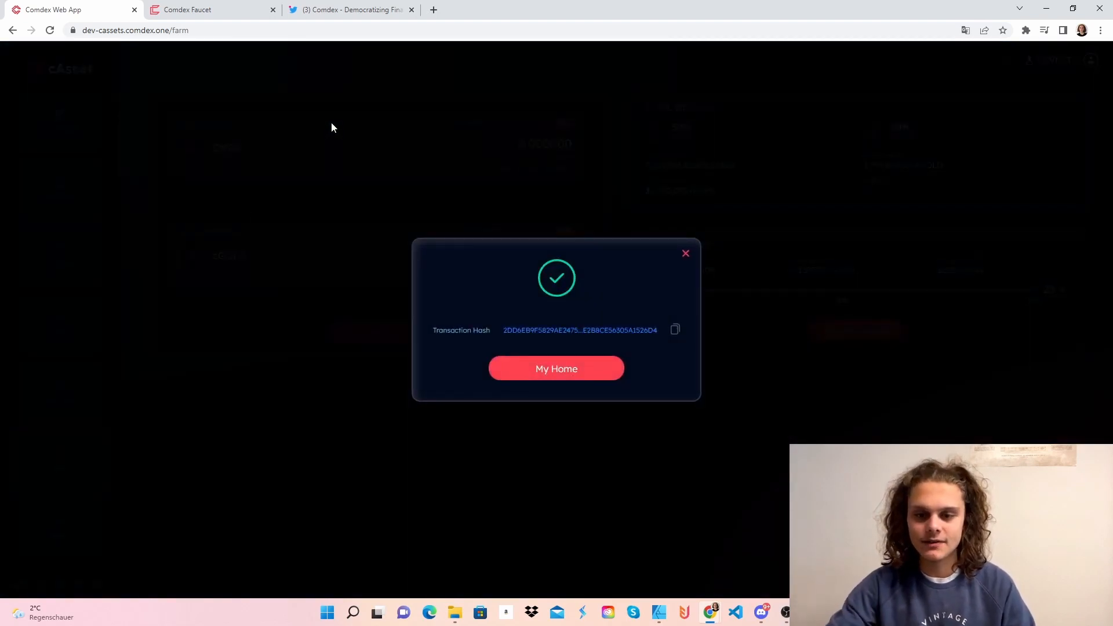
pyautogui.click(682, 257)
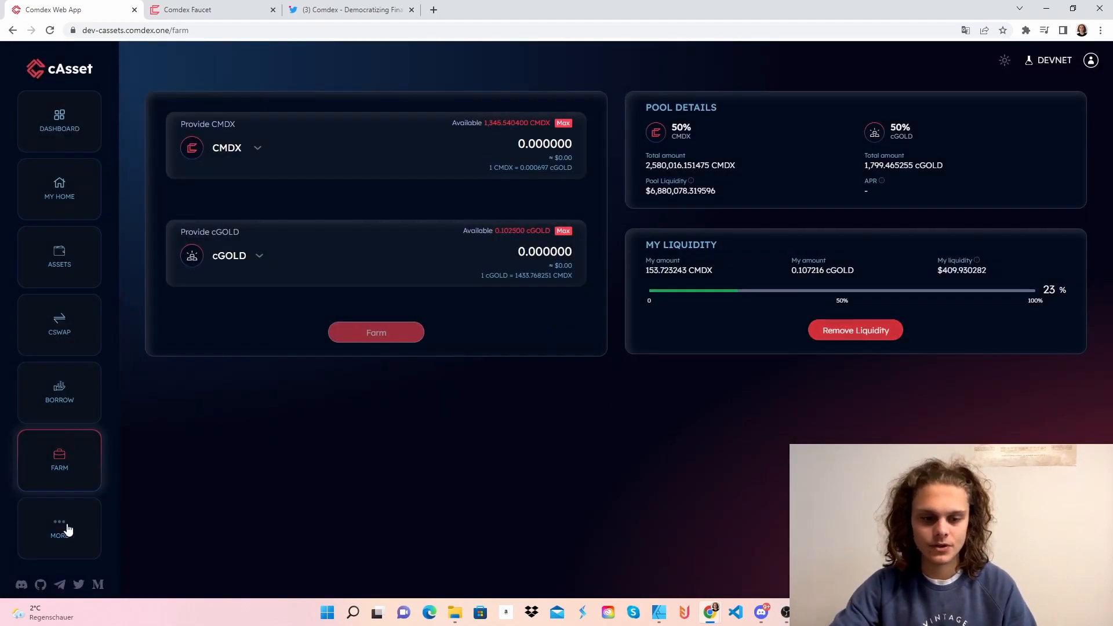
# Look over the staking and auction options under More, and the Borrow, cSwap and Assets pages
pyautogui.click(65, 528)
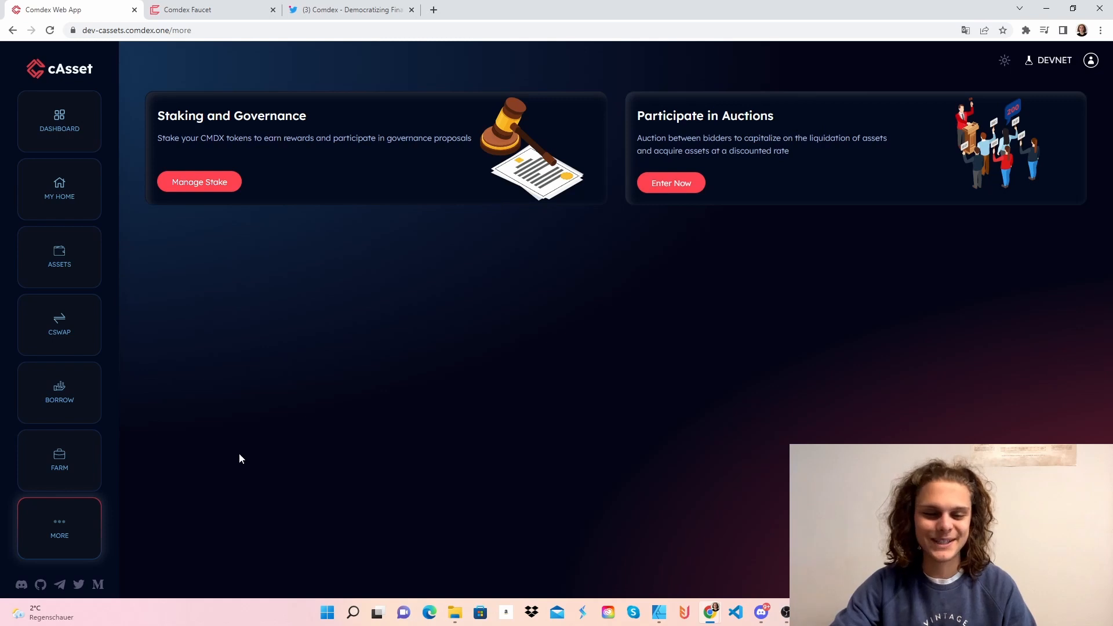
pyautogui.click(47, 398)
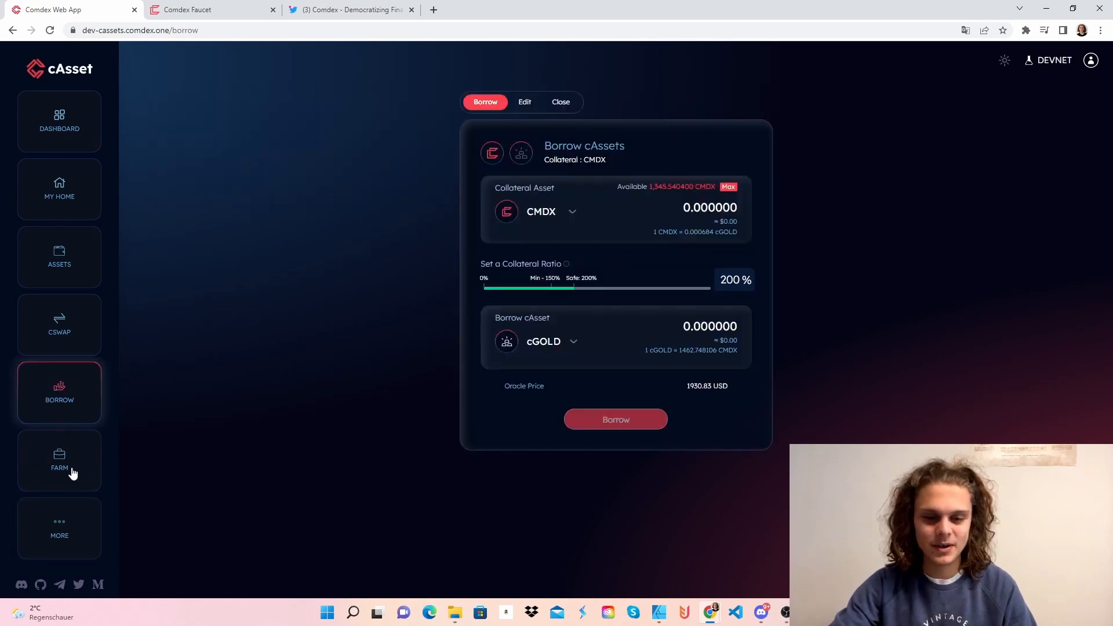
pyautogui.click(53, 345)
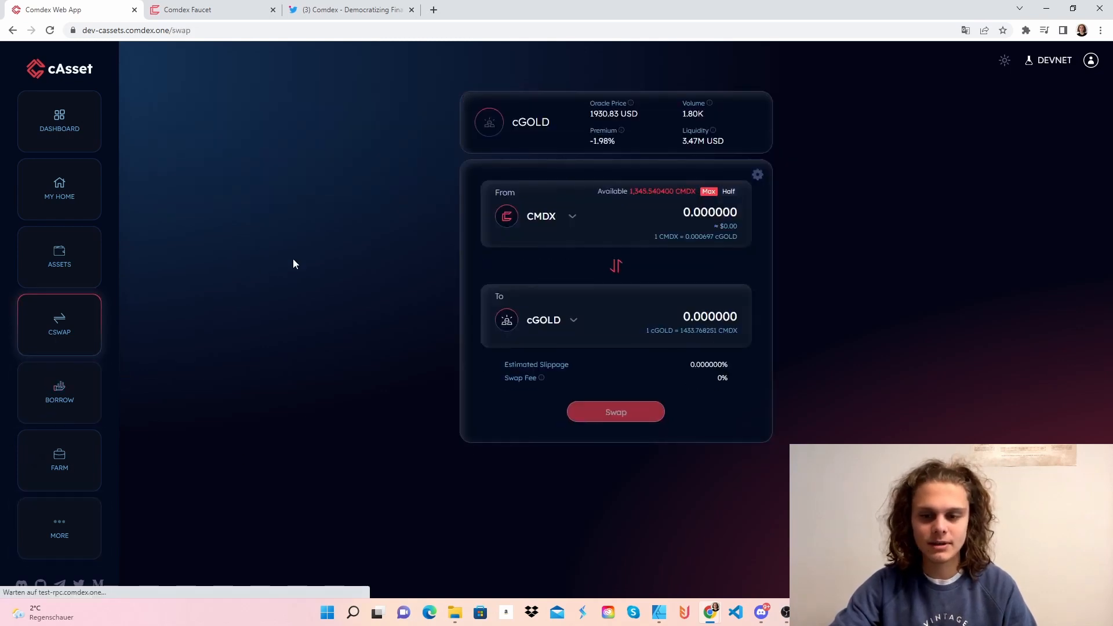
pyautogui.click(64, 256)
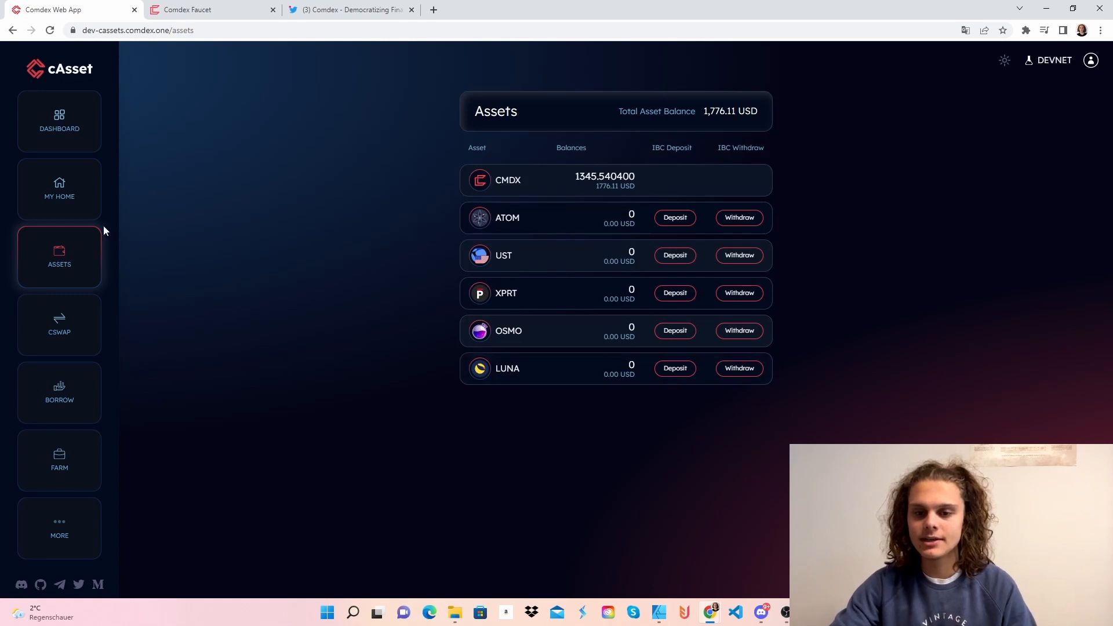
# Review the Swap, Mint, Farm and History sections of My Home, and open the platform Dashboard
pyautogui.click(41, 196)
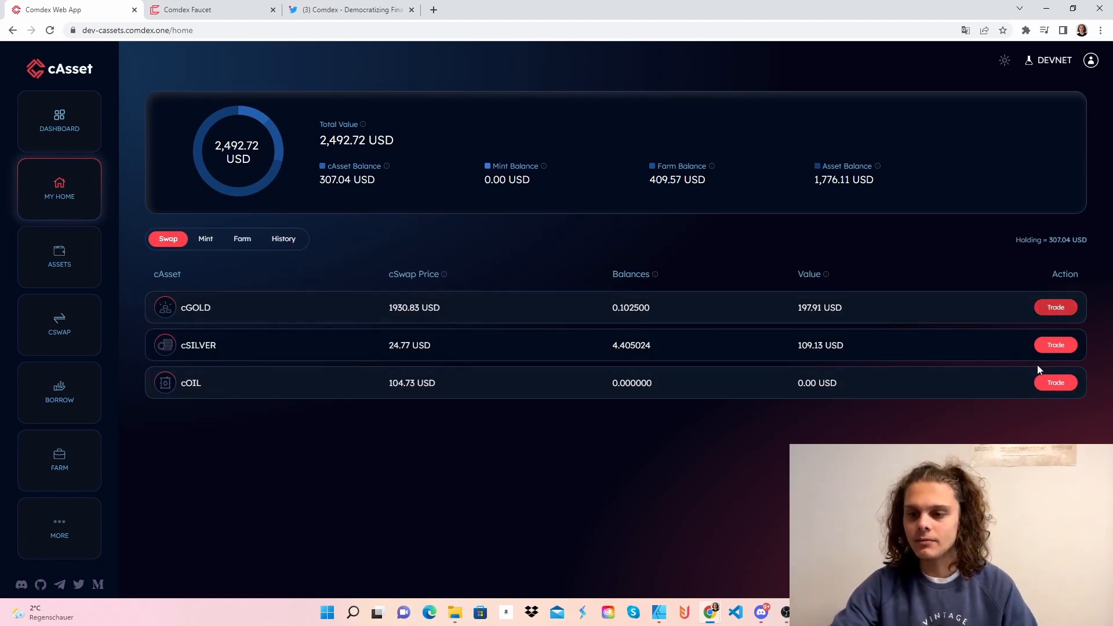
pyautogui.click(207, 239)
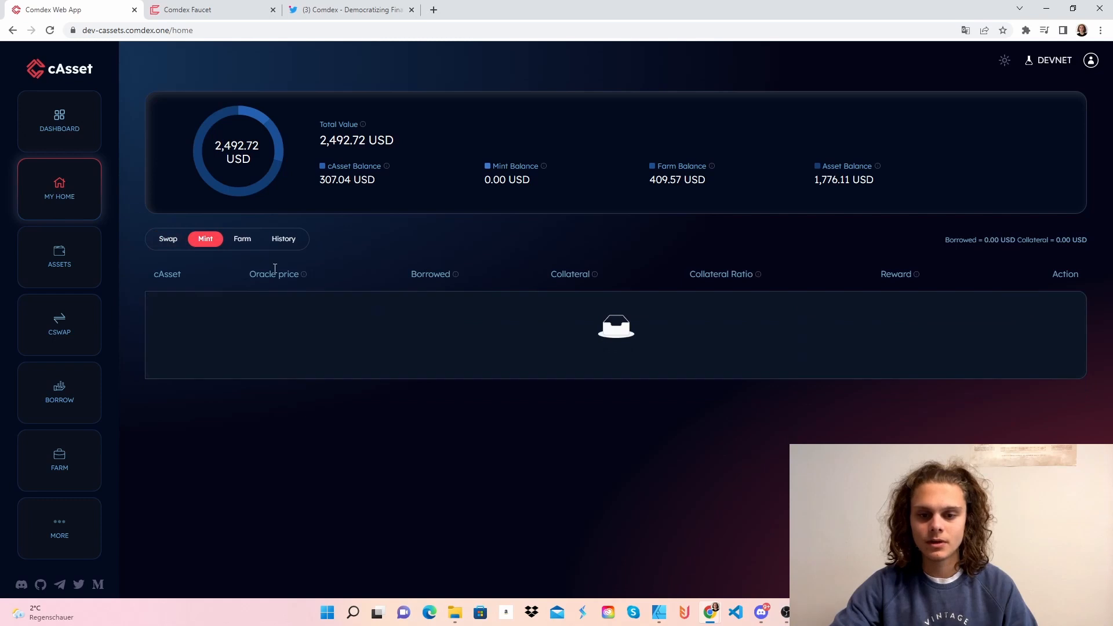
pyautogui.click(241, 240)
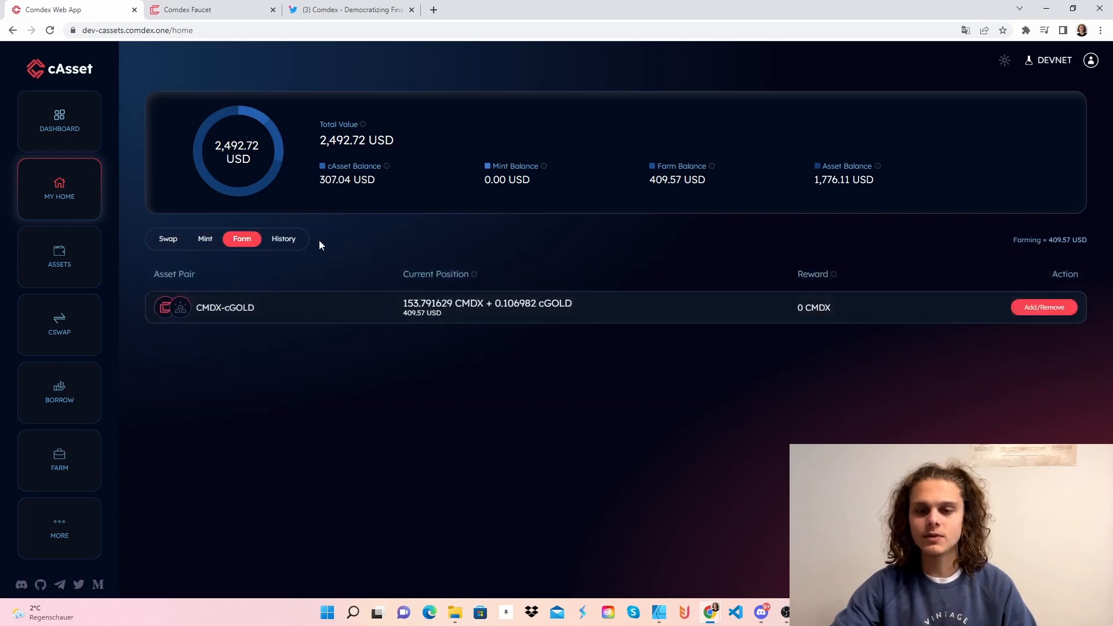
pyautogui.click(288, 239)
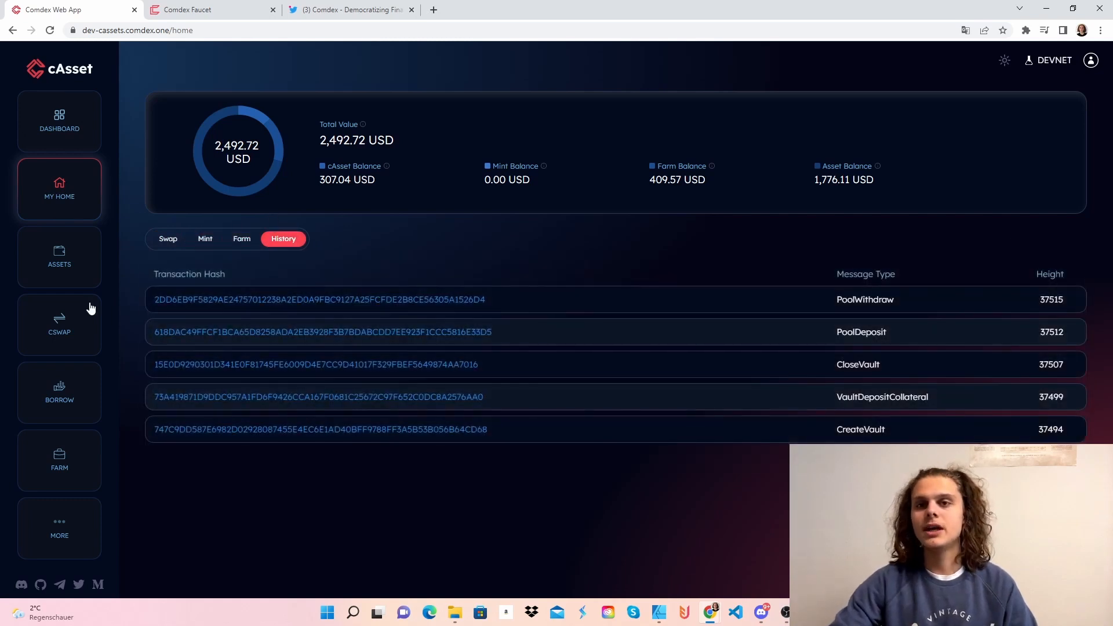
pyautogui.click(46, 120)
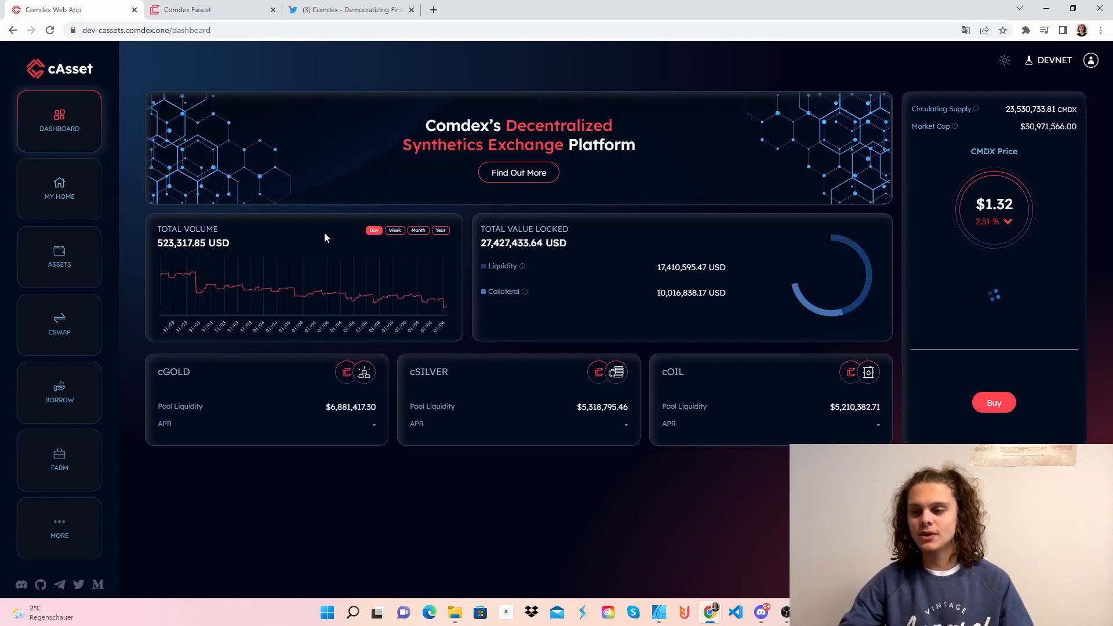